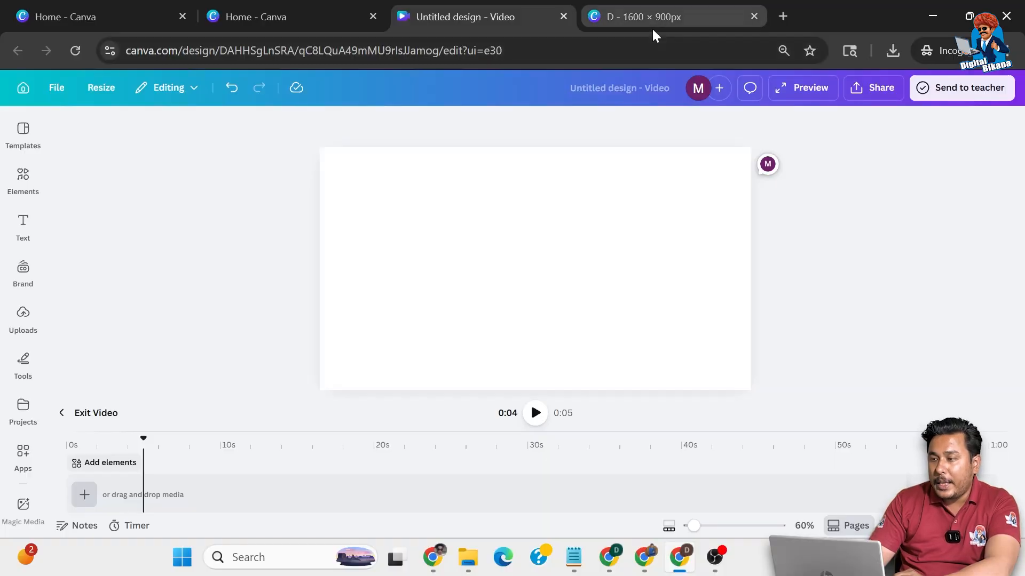
In the 1600 × 900 px design, search the elements for "travel beach woman" without the Graphics filter.
click(636, 15)
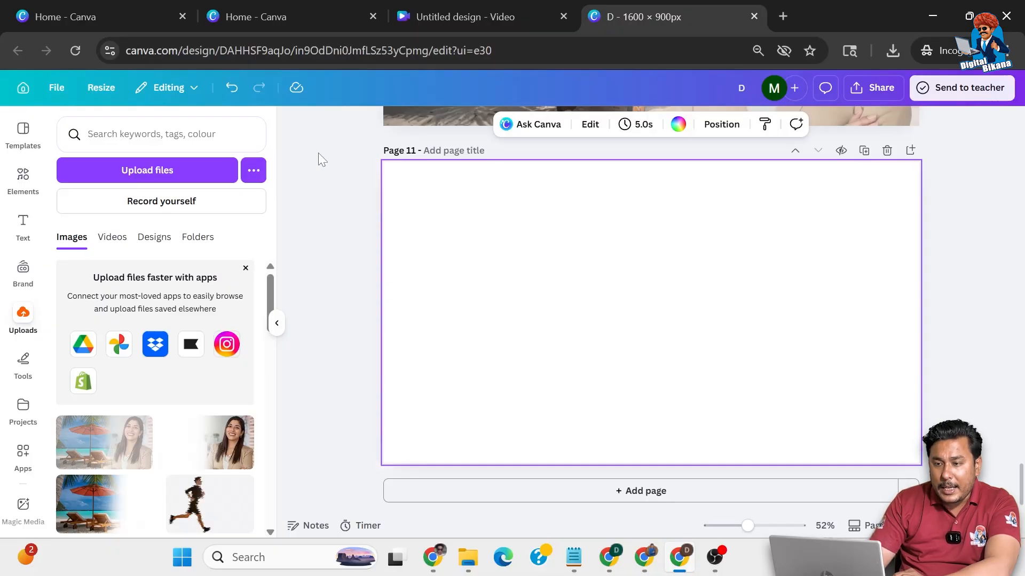
click(472, 11)
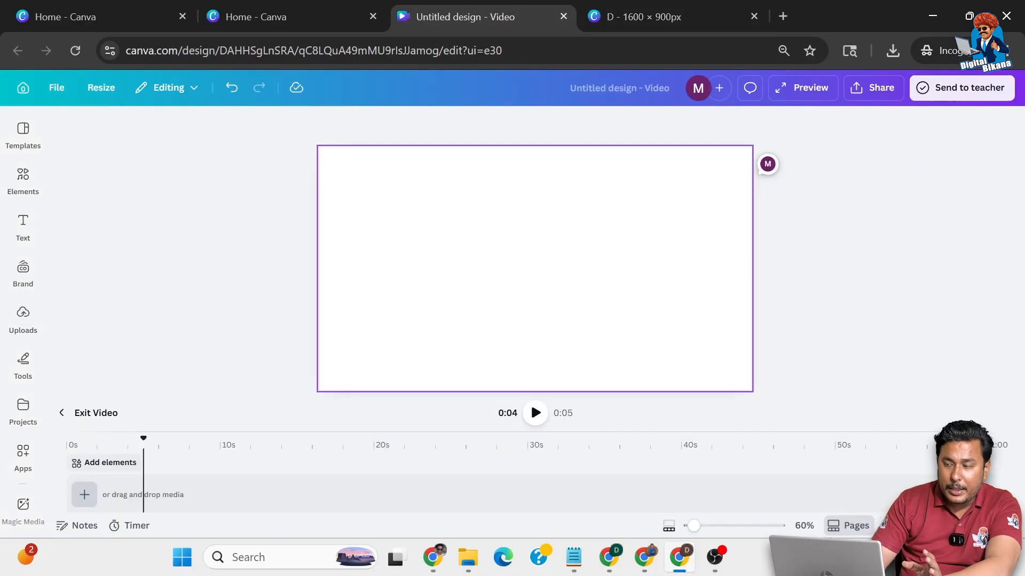
click(644, 20)
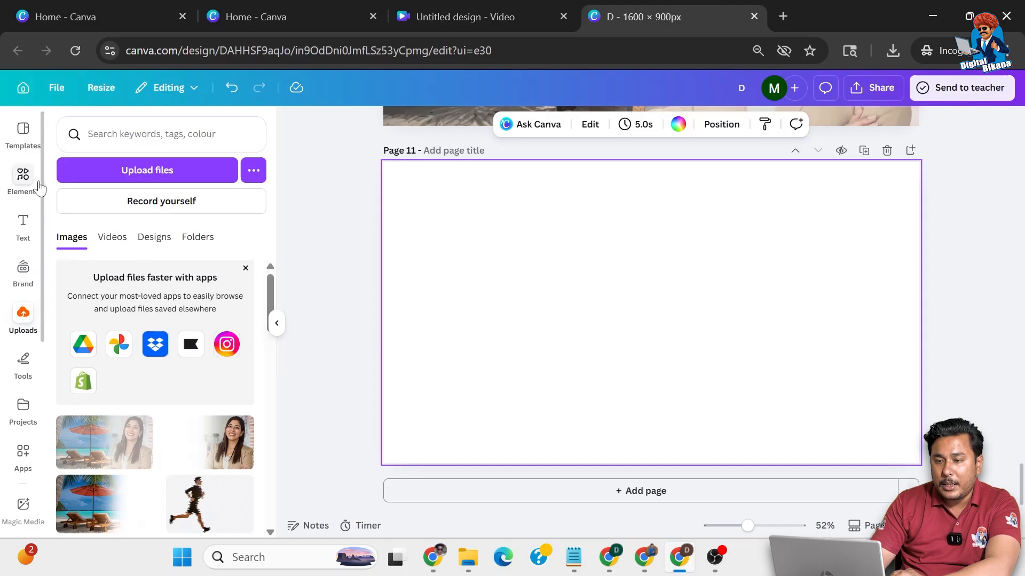
click(24, 177)
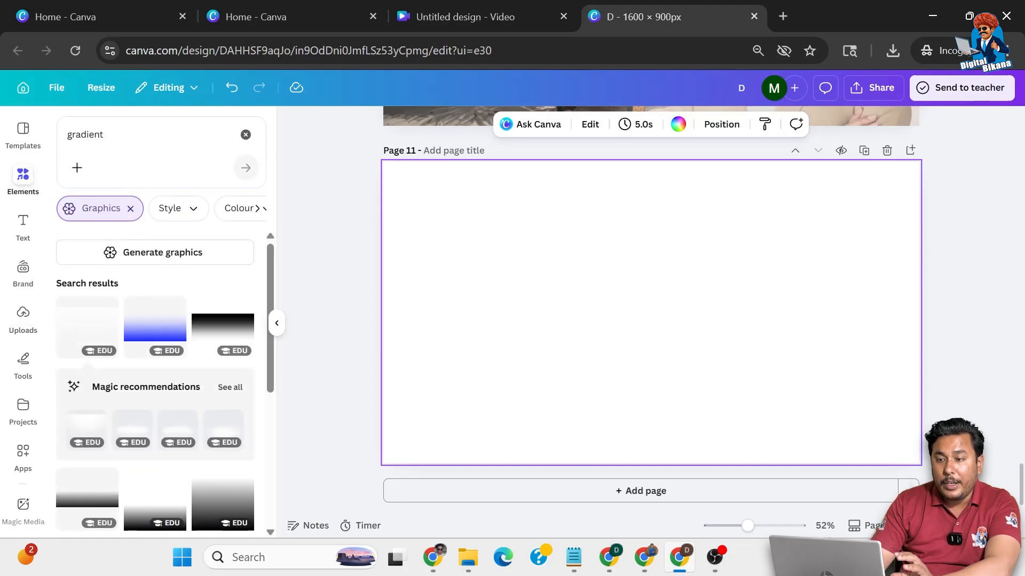
click(134, 135)
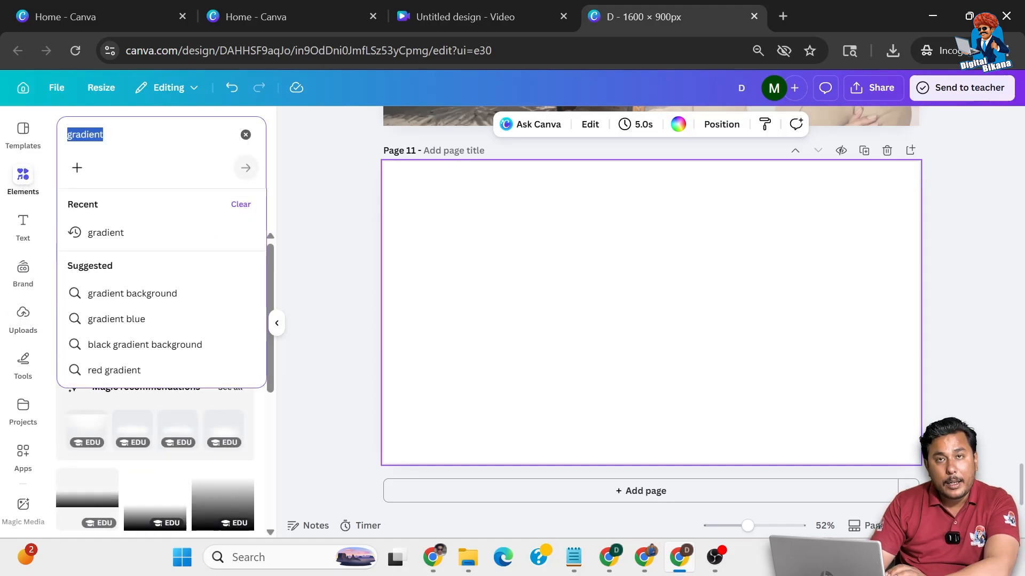
text(travel)
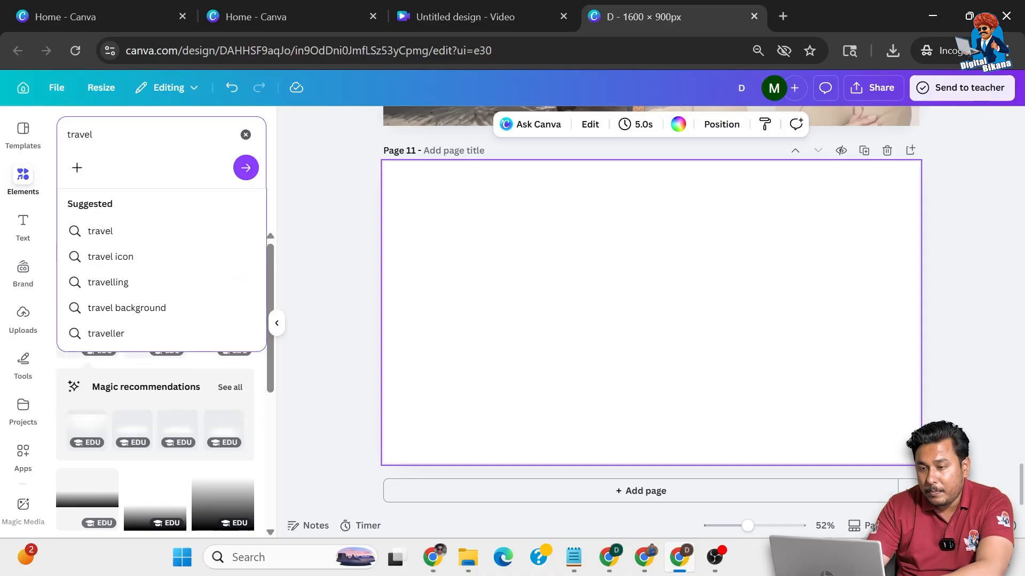
text( be)
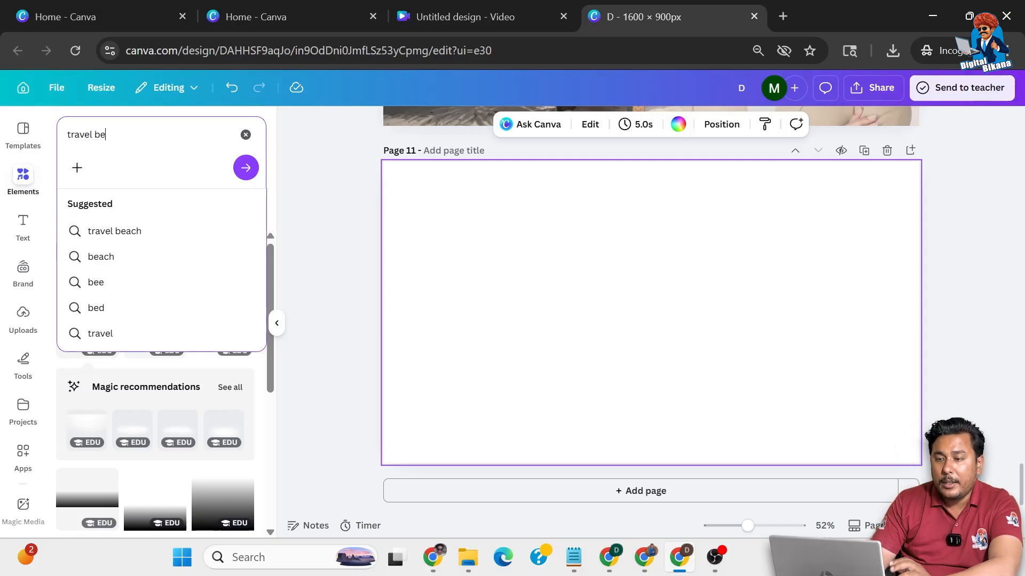
text(ach woman)
key(Return)
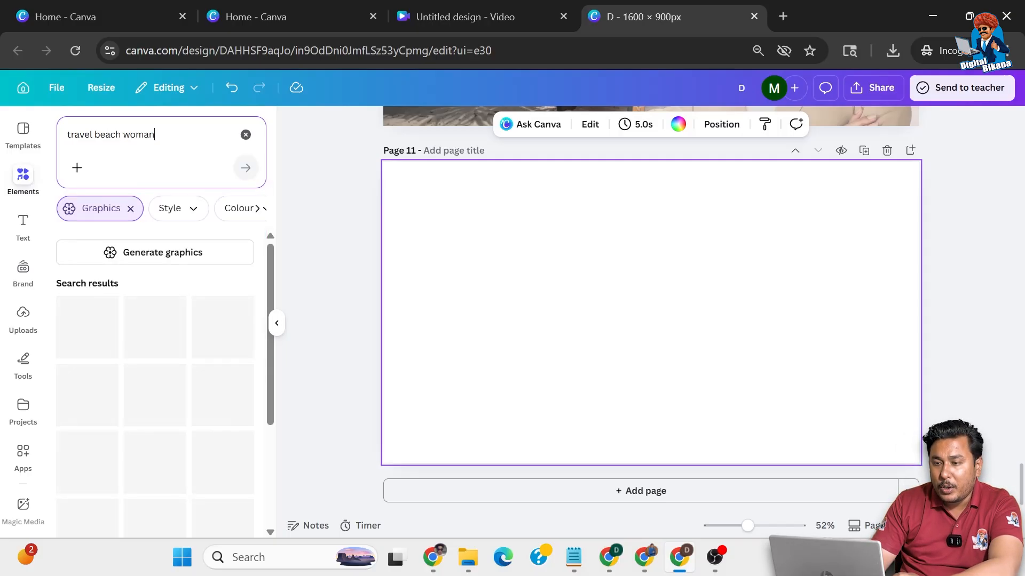
click(130, 209)
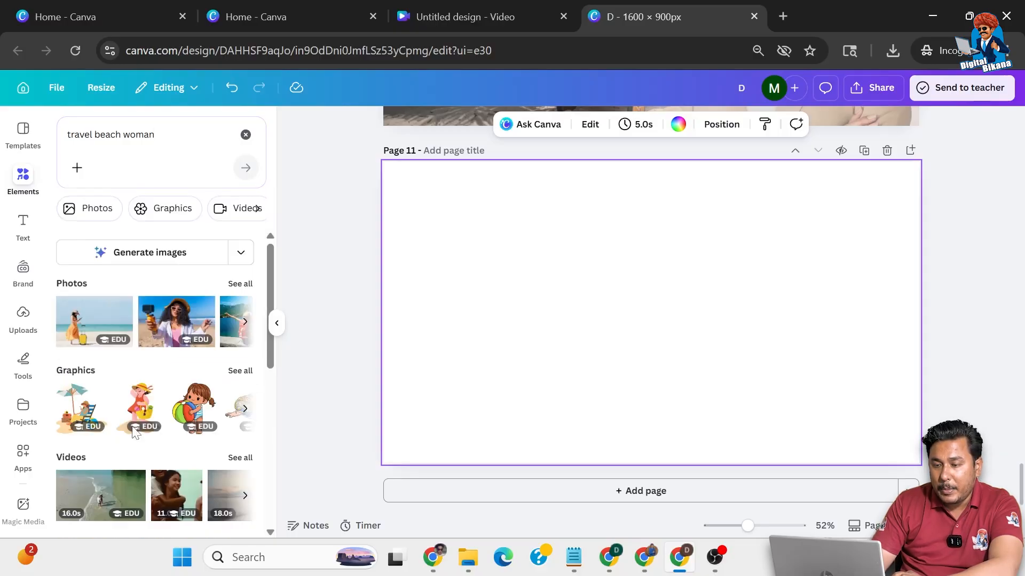
Add the 16-second video of the woman in a hat facing the beach rock to page 11 and enlarge it to fill the page.
scroll(132, 426, down, 1)
scroll(133, 426, up, 1)
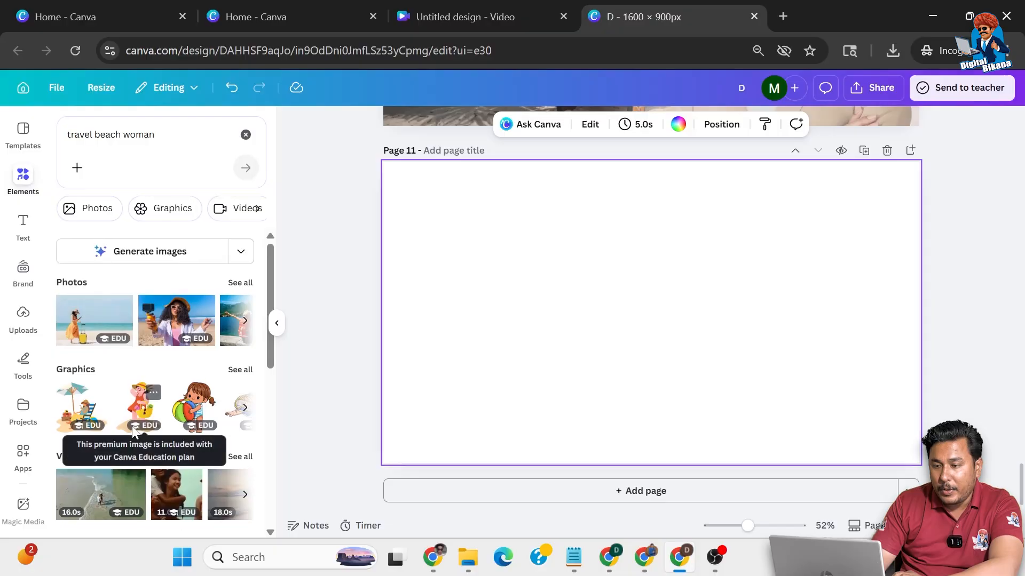
scroll(134, 431, down, 2)
click(240, 362)
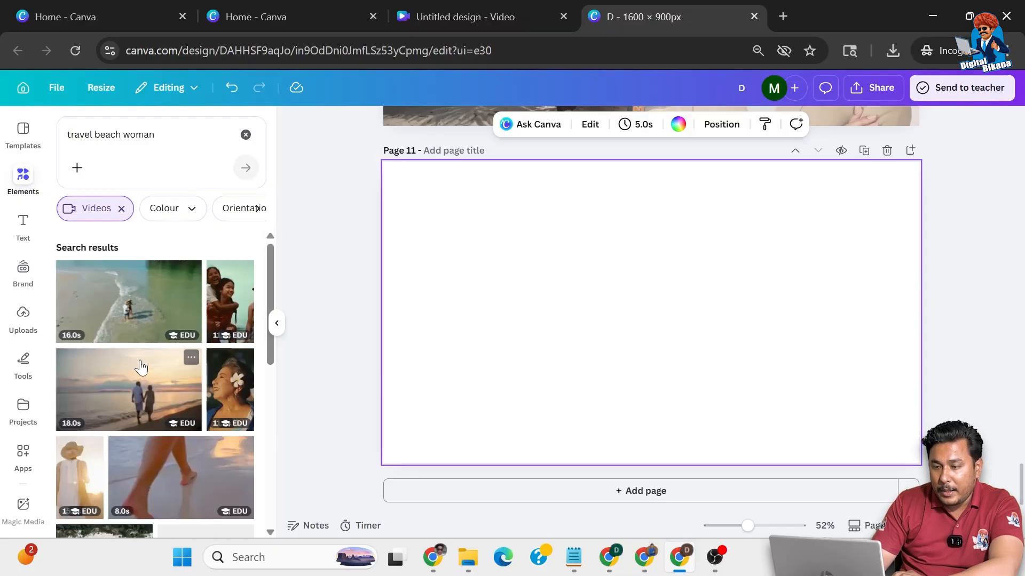
scroll(139, 367, down, 4)
scroll(141, 367, down, 3)
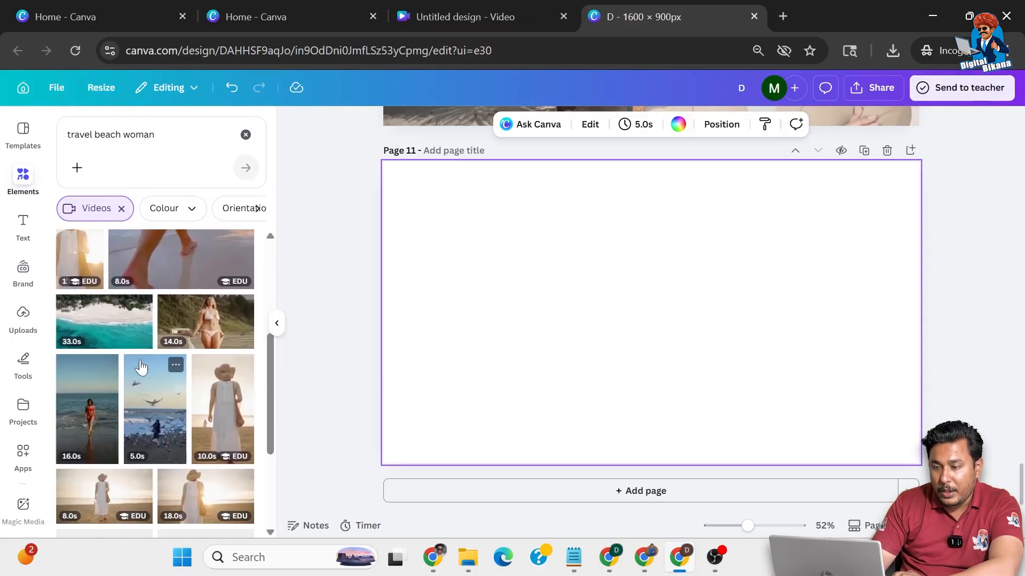
scroll(140, 368, down, 5)
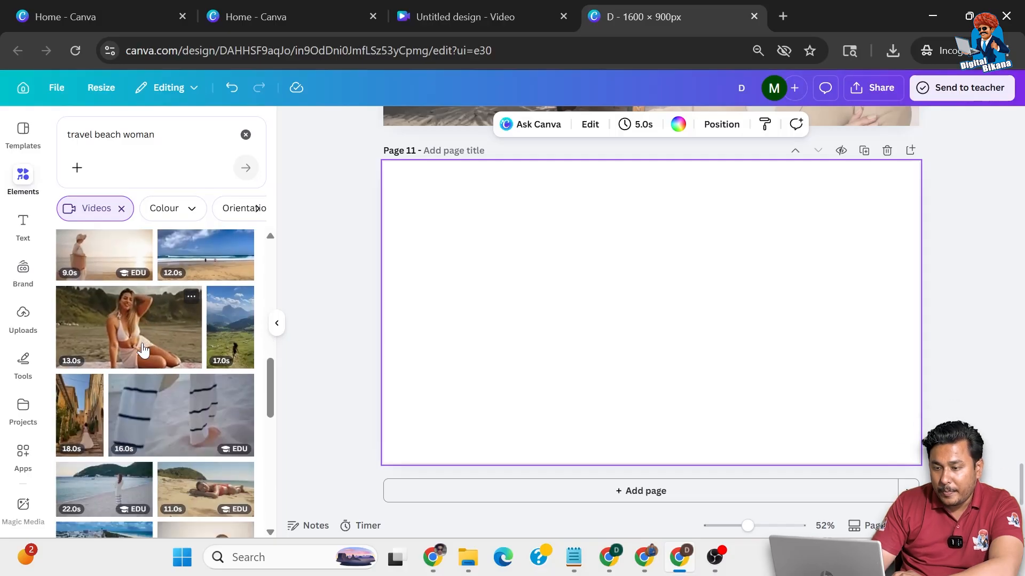
scroll(141, 367, down, 5)
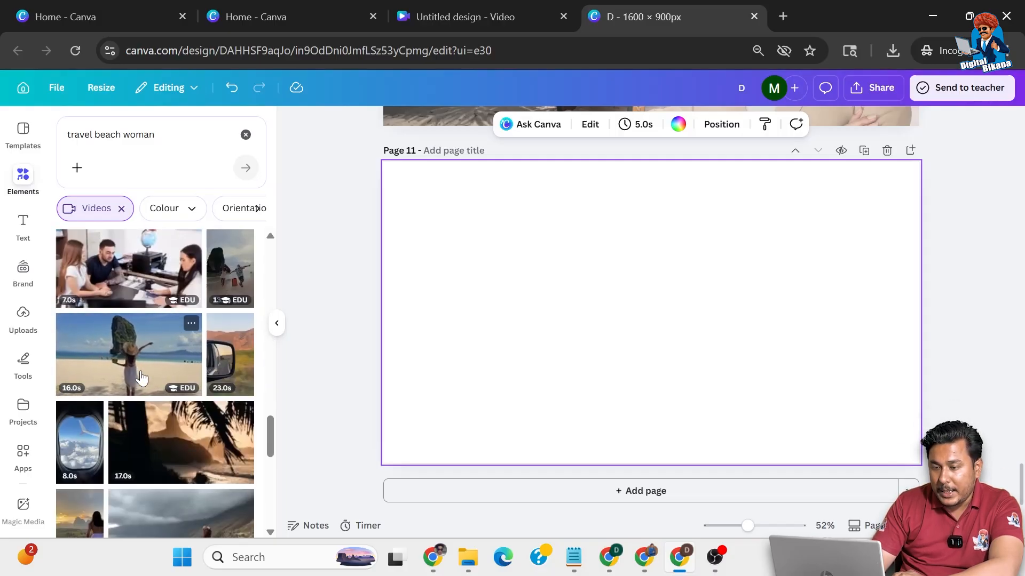
click(142, 377)
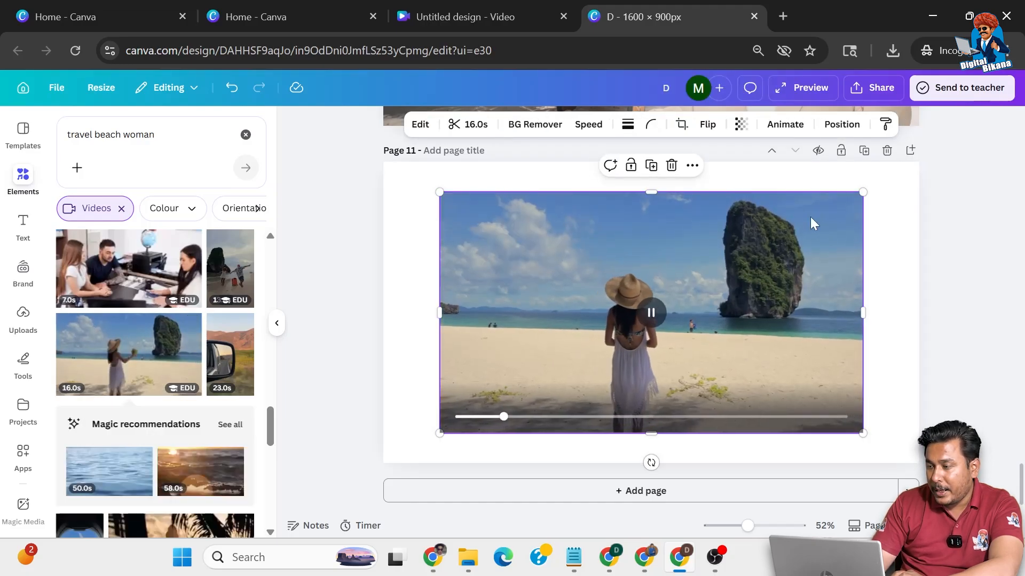
drag(862, 193, 917, 163)
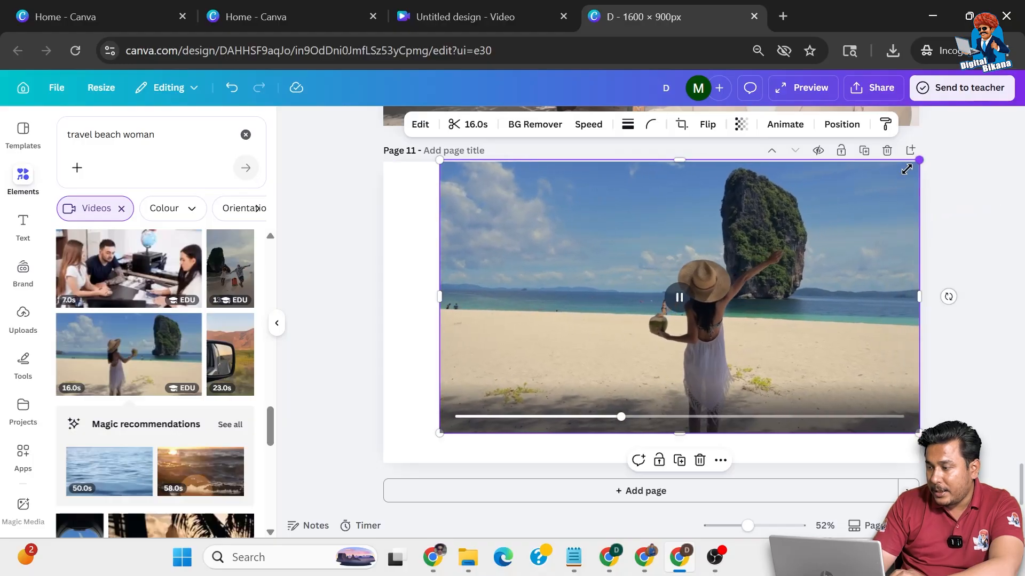
drag(439, 434, 388, 465)
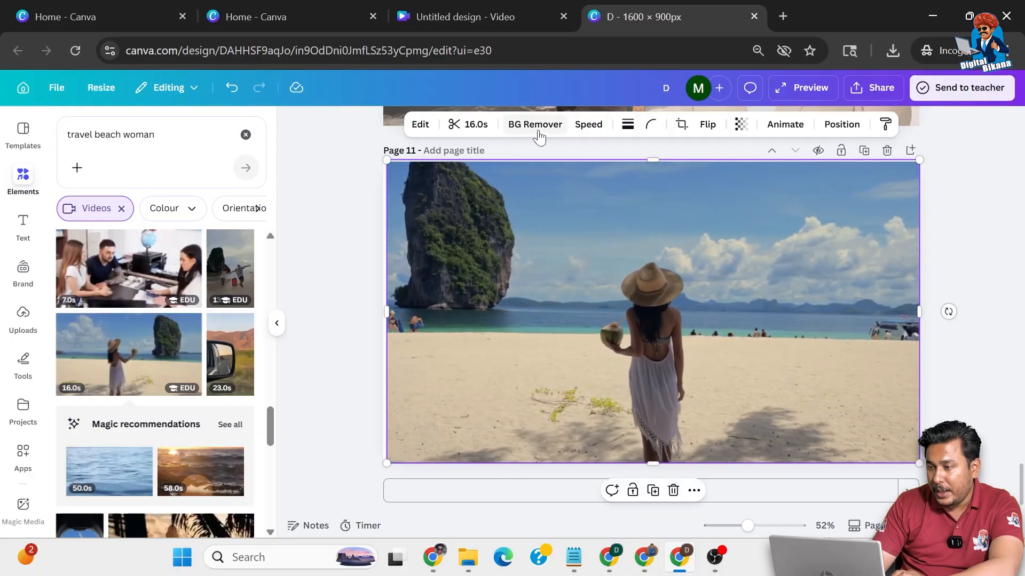
Examine the beach video's editing options, including its filters, apps, playback settings and white balance and light adjustments.
click(420, 124)
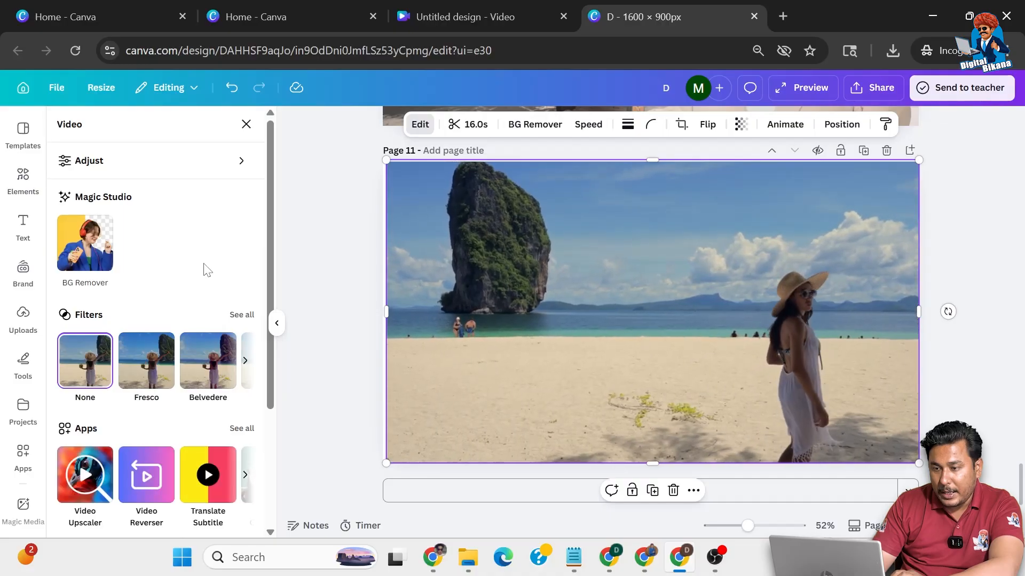
scroll(207, 269, down, 3)
scroll(207, 269, down, 1)
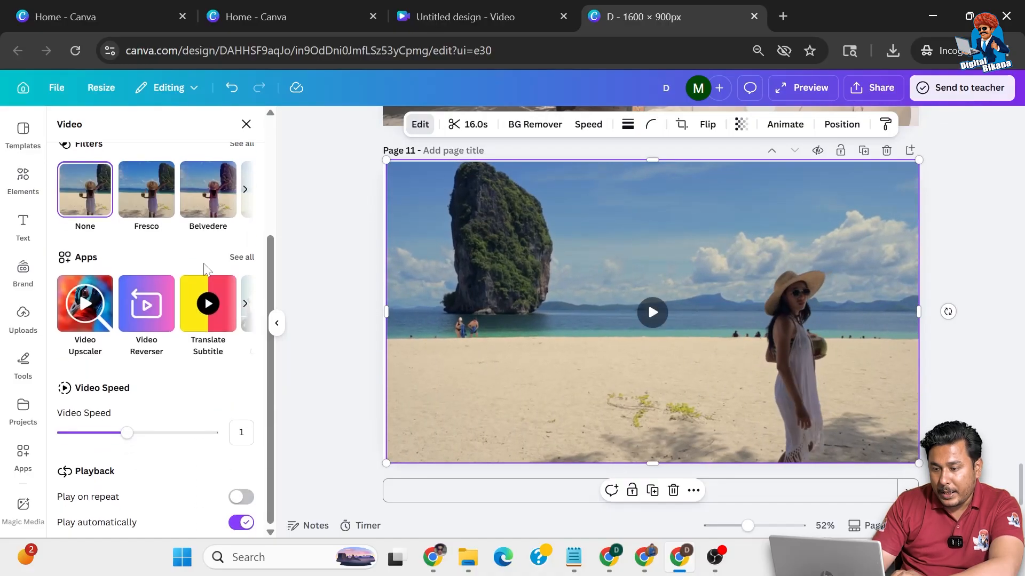
scroll(207, 269, up, 5)
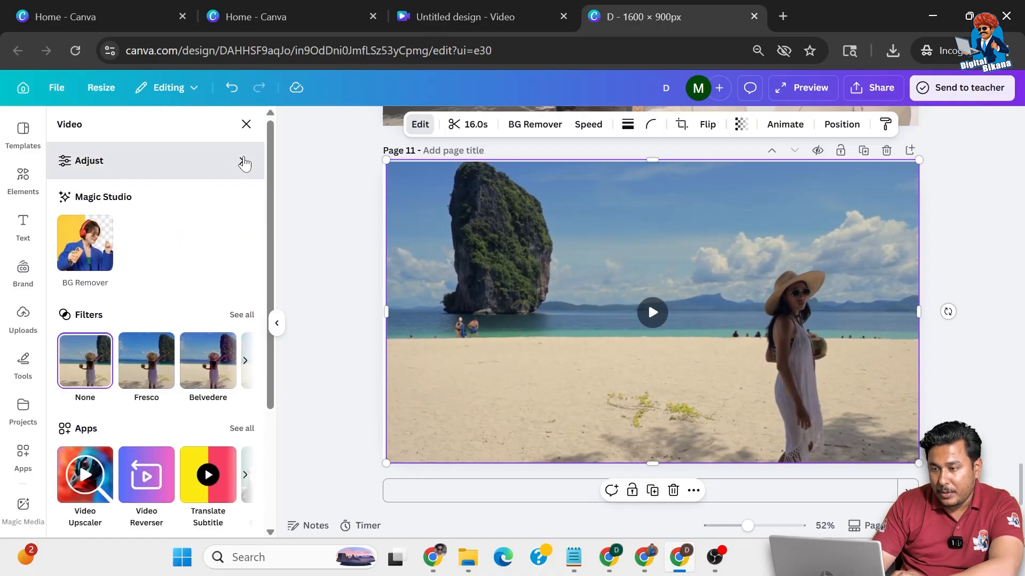
click(245, 161)
scroll(208, 327, down, 5)
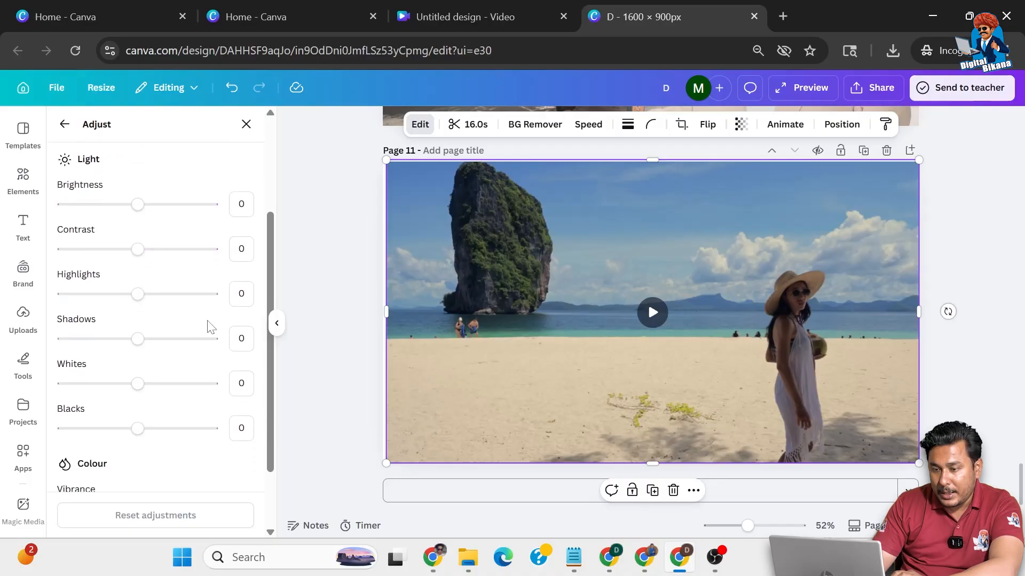
scroll(211, 327, up, 5)
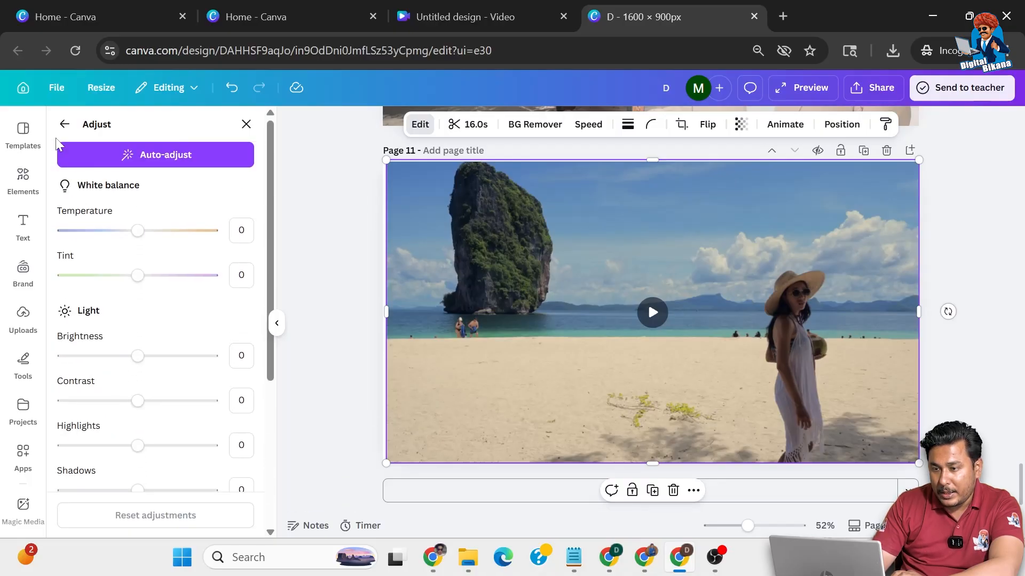
click(64, 125)
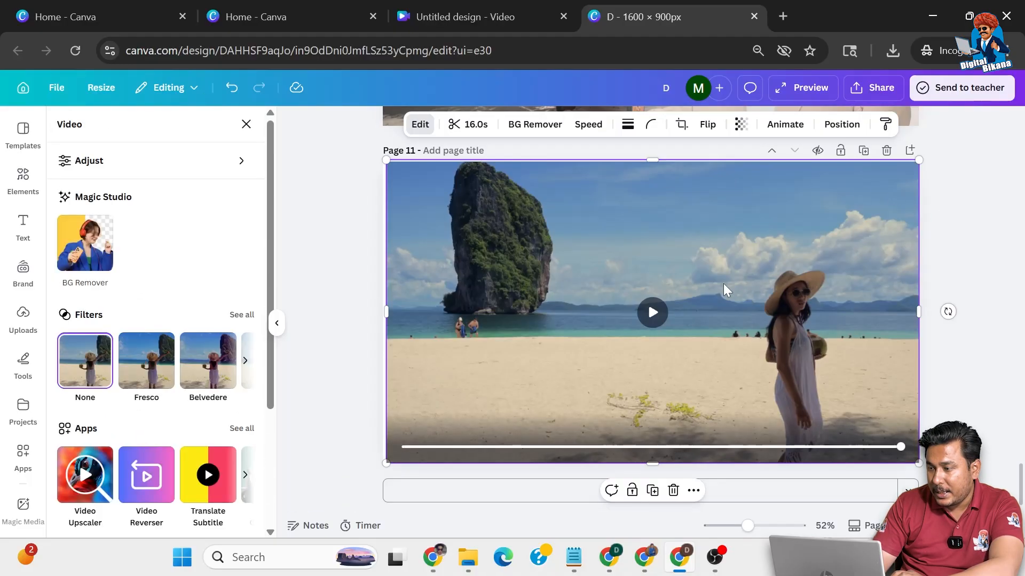
Move the video to the frame where the woman stretches her arm toward the rock, then download only page 11 as a JPG.
drag(759, 447, 551, 449)
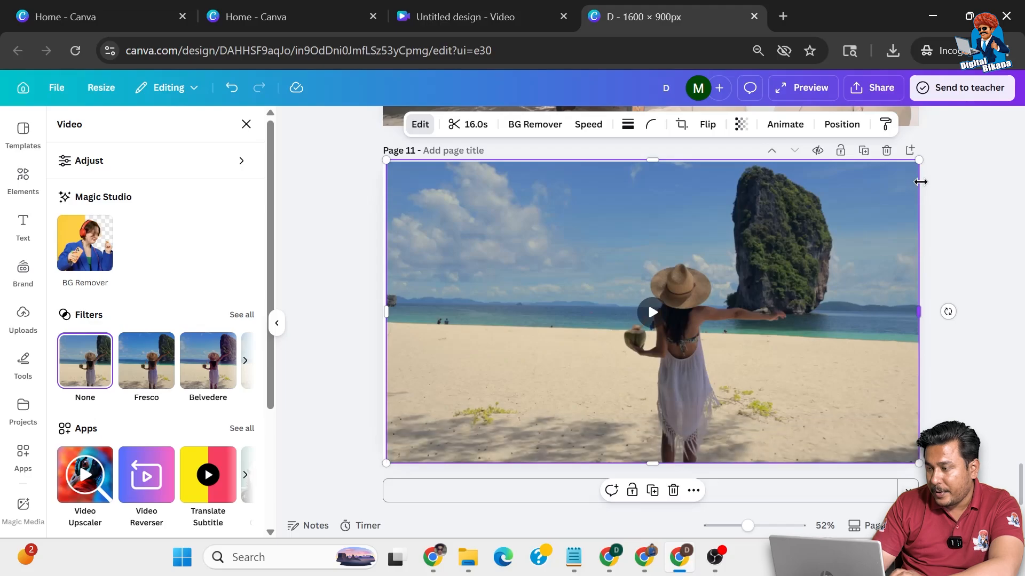
click(873, 88)
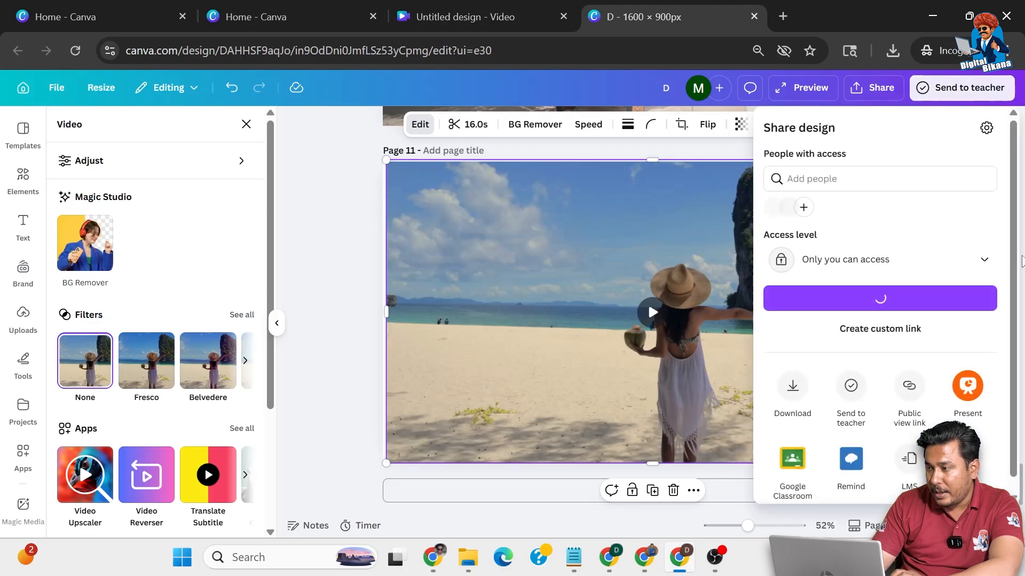
click(796, 385)
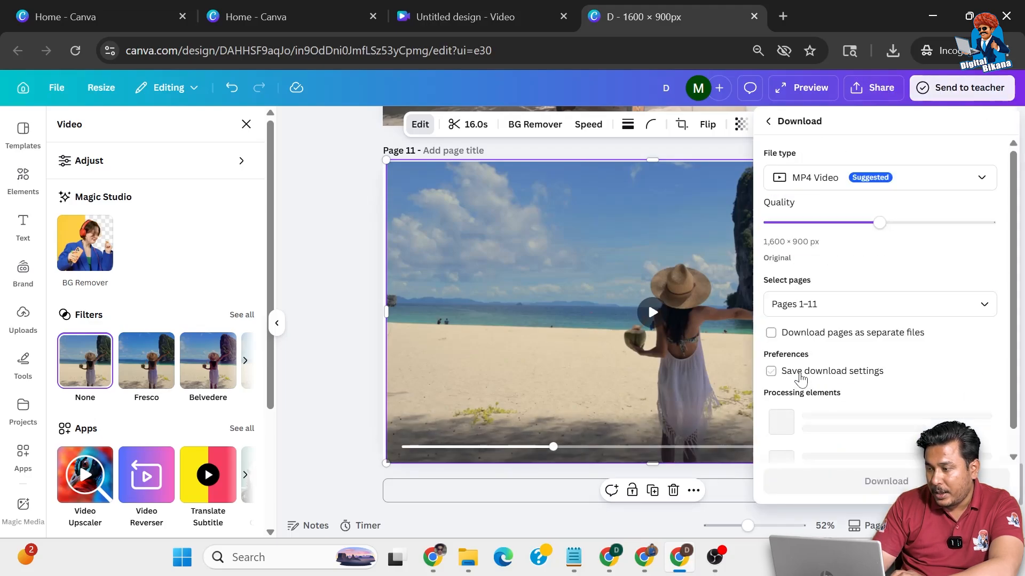
click(828, 181)
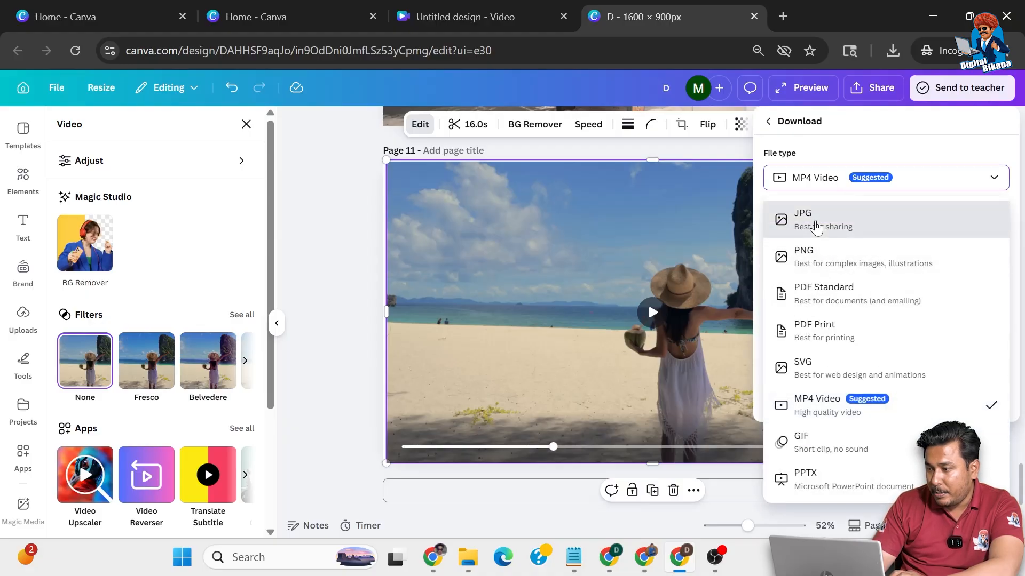
click(818, 231)
click(843, 367)
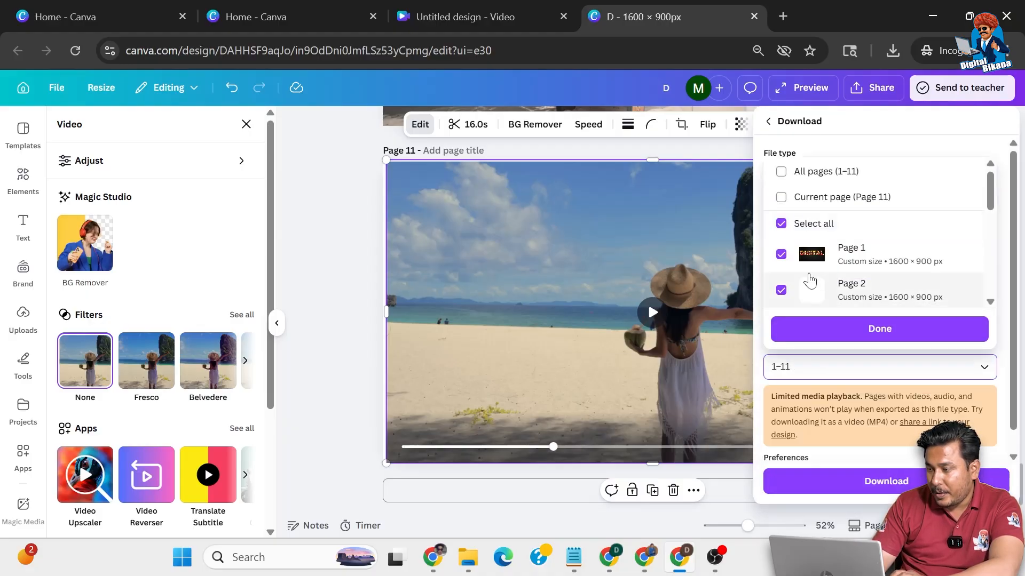
click(784, 197)
click(875, 329)
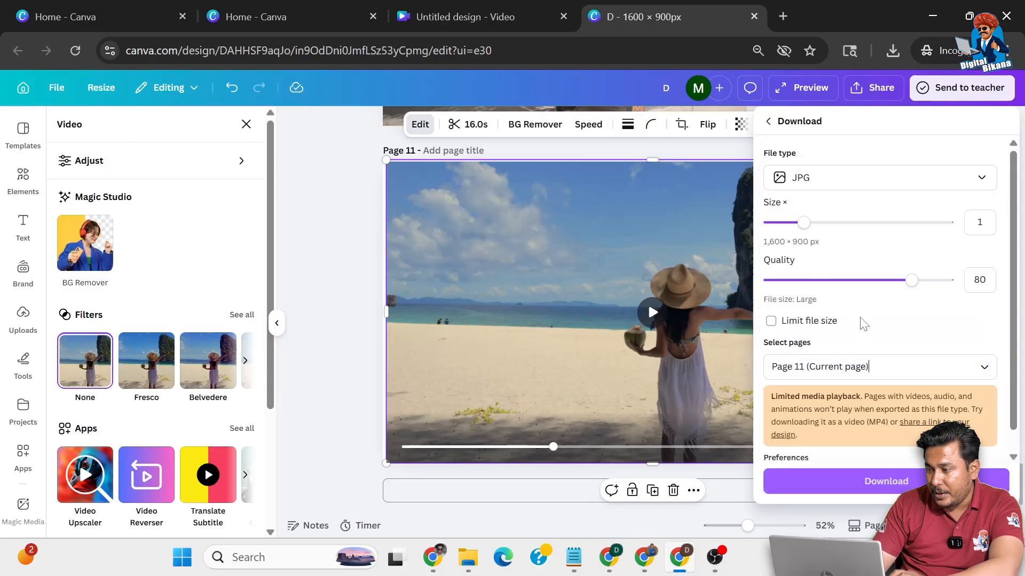
click(862, 483)
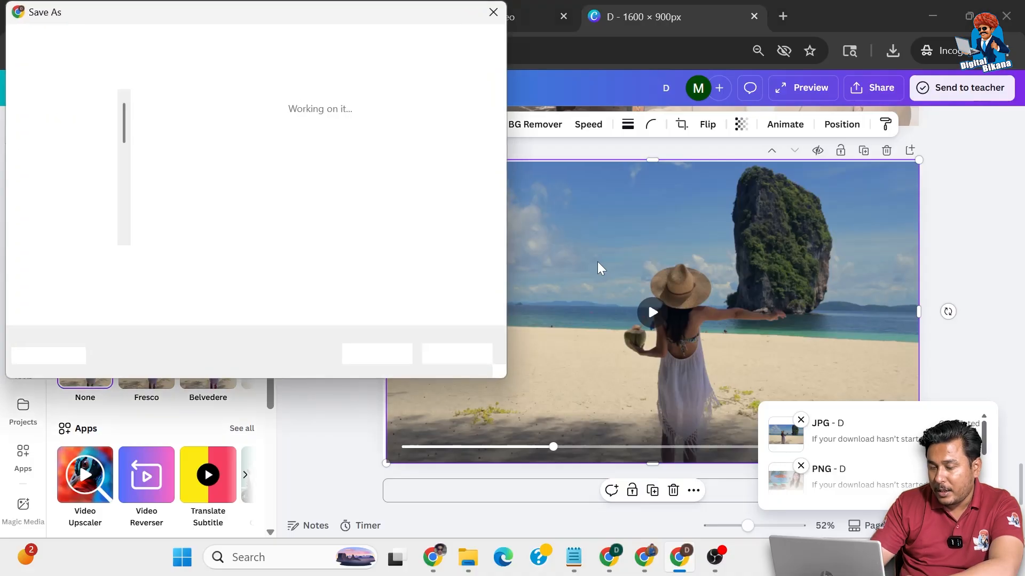
click(378, 355)
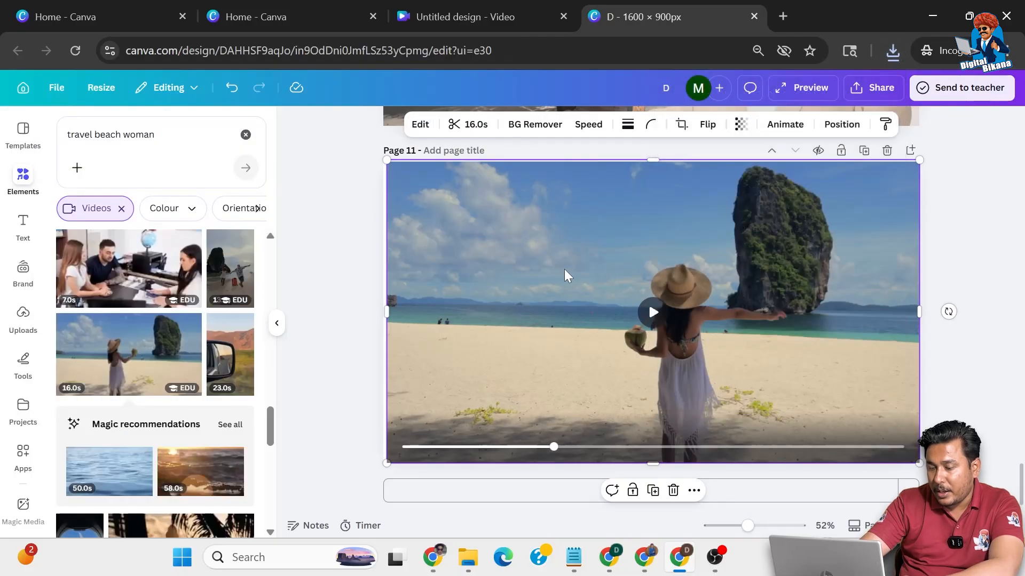
Paste the beach video into the untitled video design and crop its left side to just beside the woman.
click(496, 7)
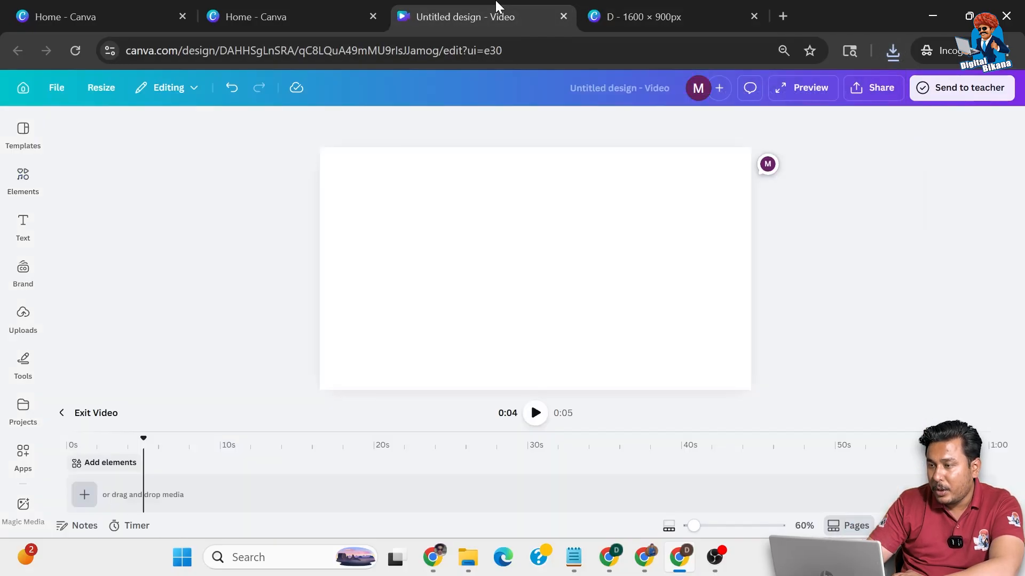
click(529, 269)
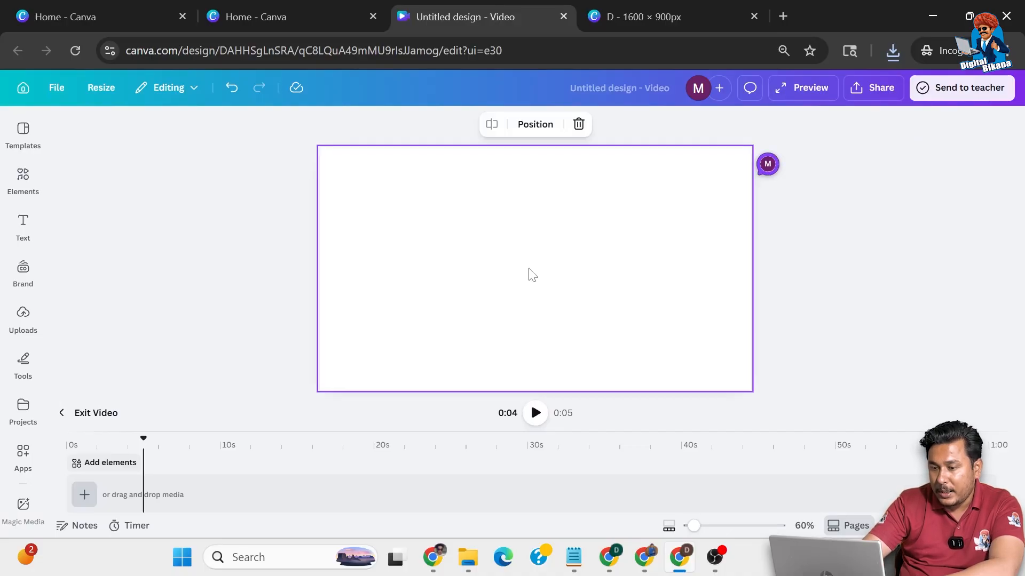
key(ctrl+v)
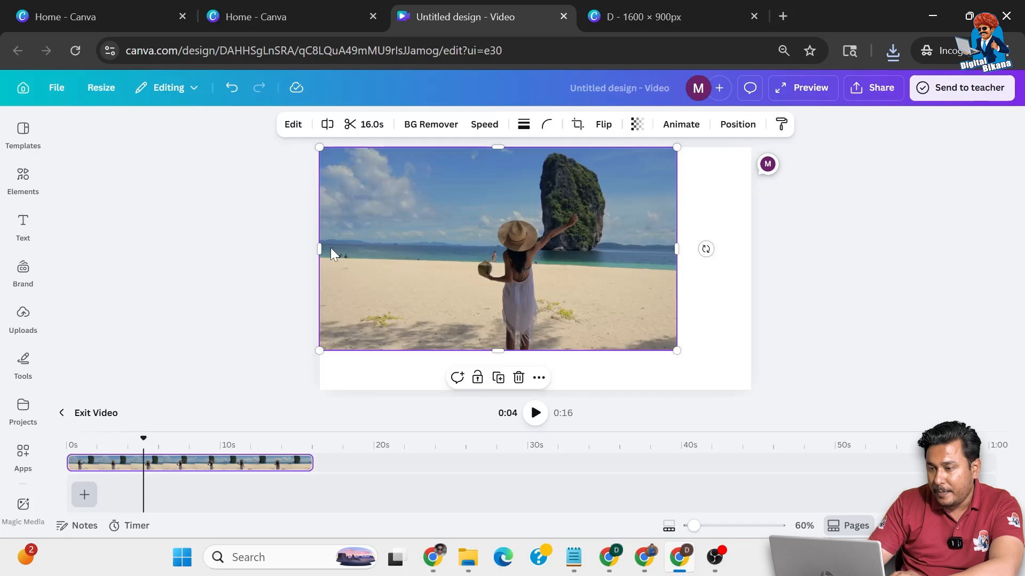
drag(321, 248, 444, 249)
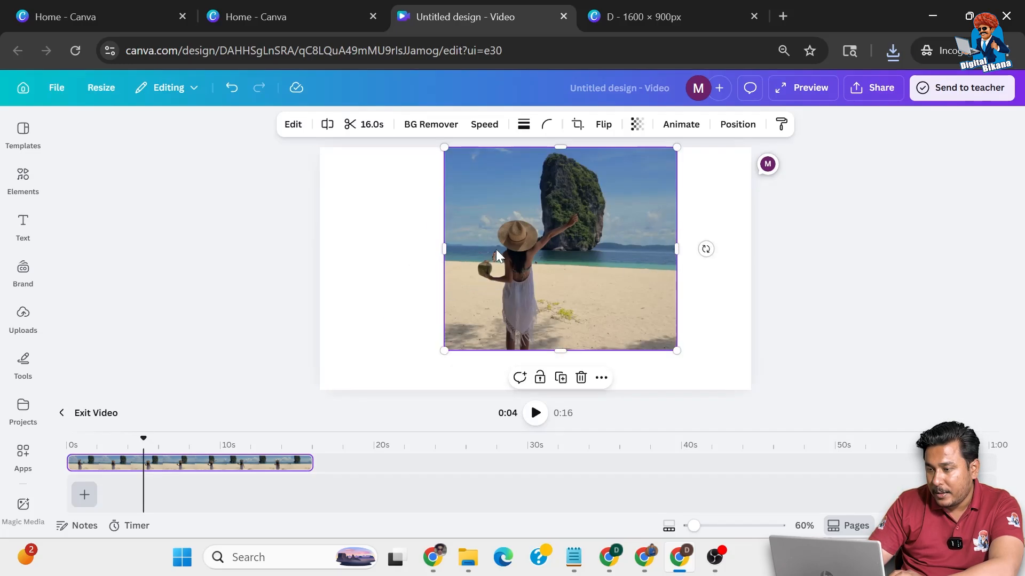
Undo the beach video's crop, enlarge it to fill the page and crop both sides to a portrait strip around the woman.
key(ctrl+z)
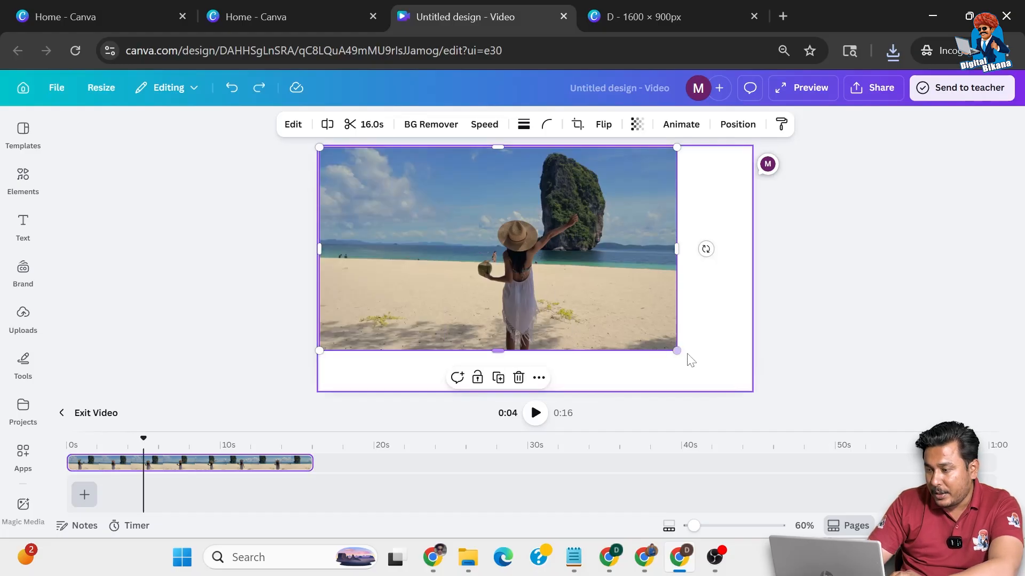
drag(676, 351, 751, 392)
drag(731, 271, 651, 267)
drag(319, 267, 473, 270)
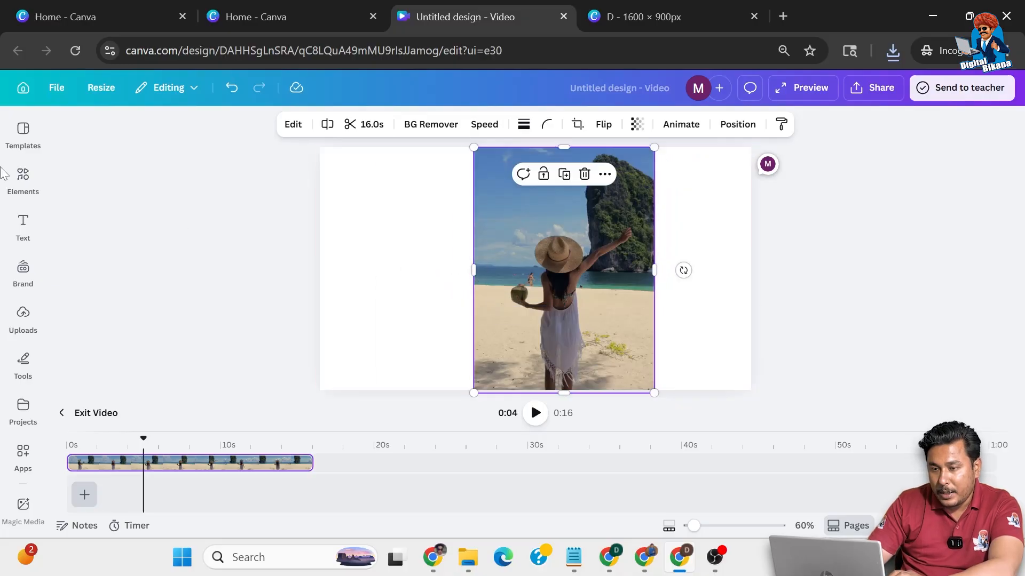
Upload the still image D from Downloads and place it as the full-page background behind the video.
mouse_move(28, 184)
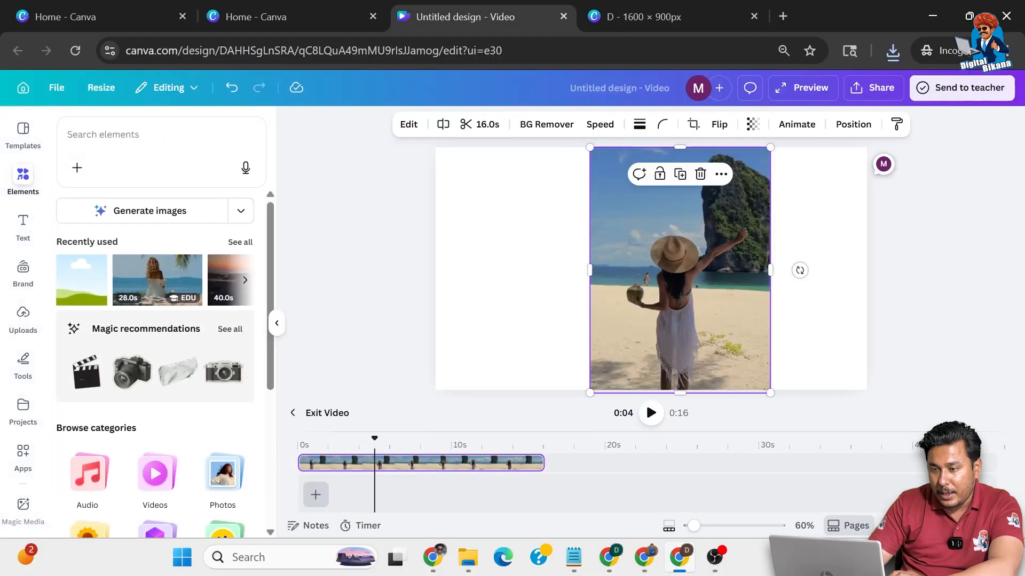
click(24, 320)
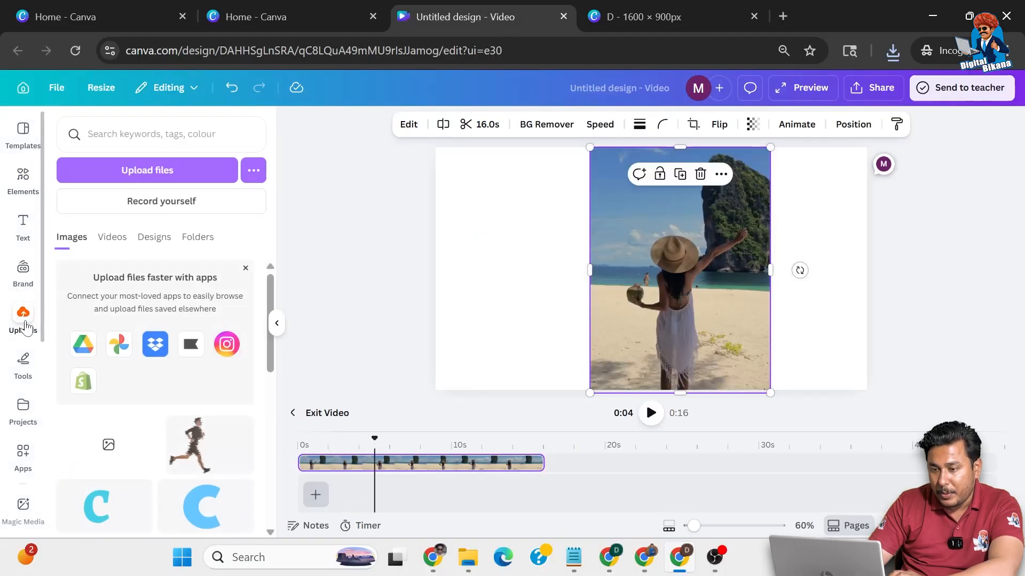
click(134, 170)
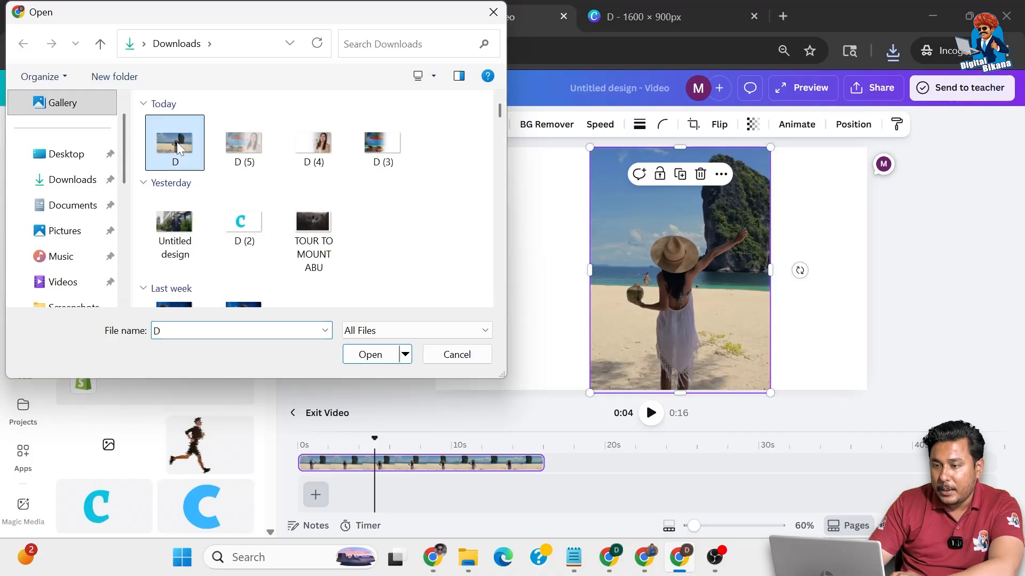
click(369, 354)
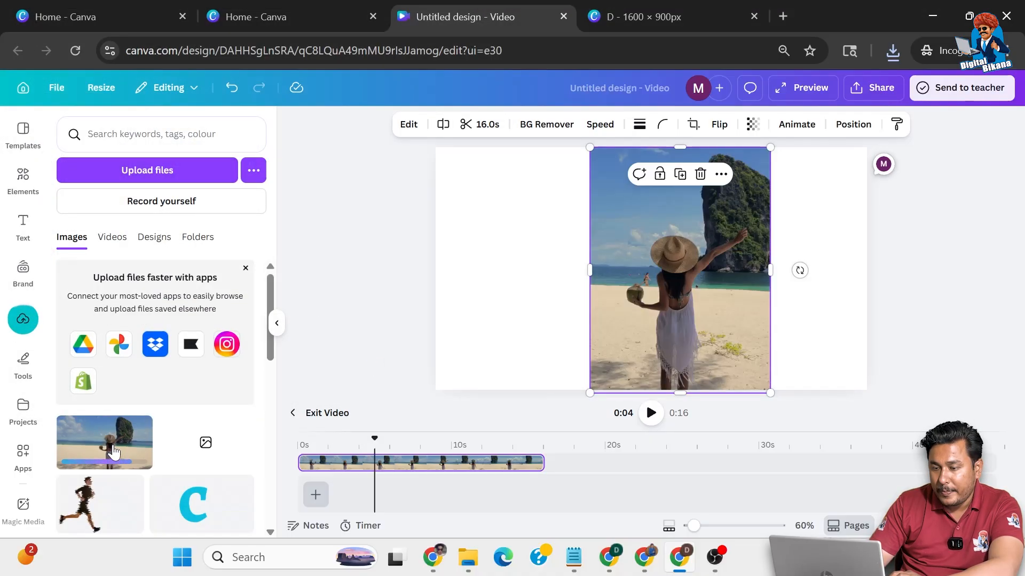
click(113, 452)
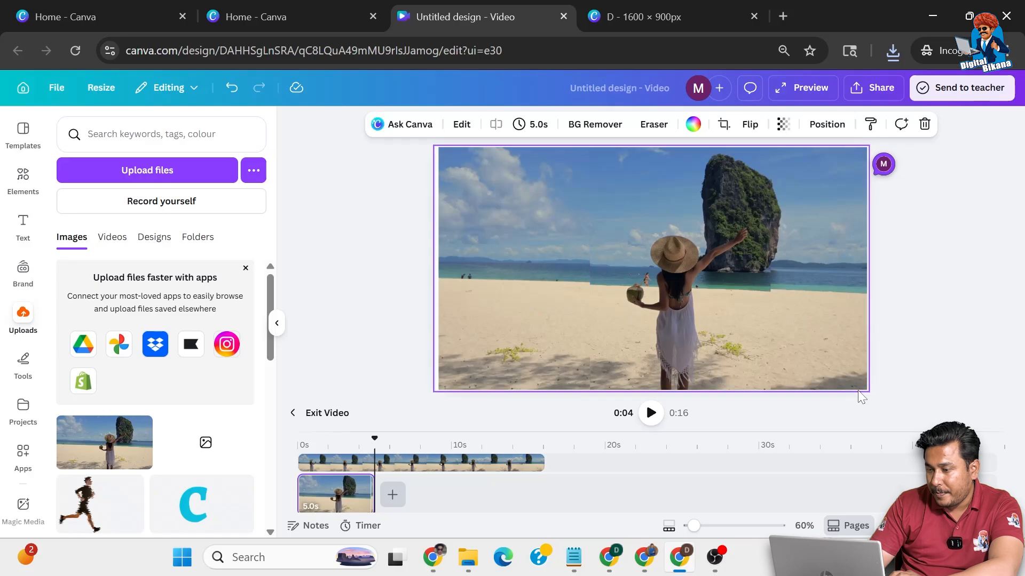
Blur the whole background image with an intensity of 48.
click(462, 129)
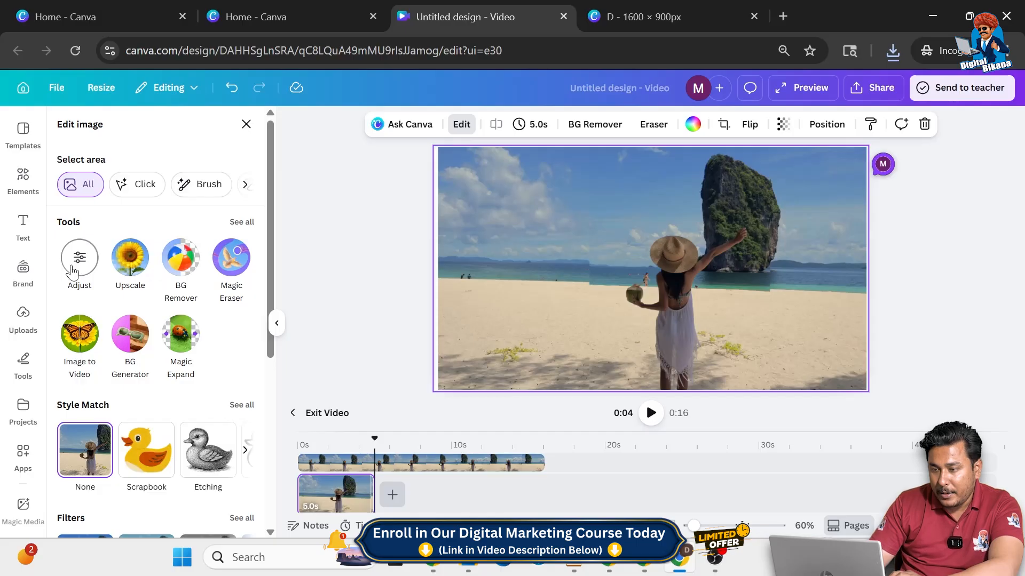
click(243, 223)
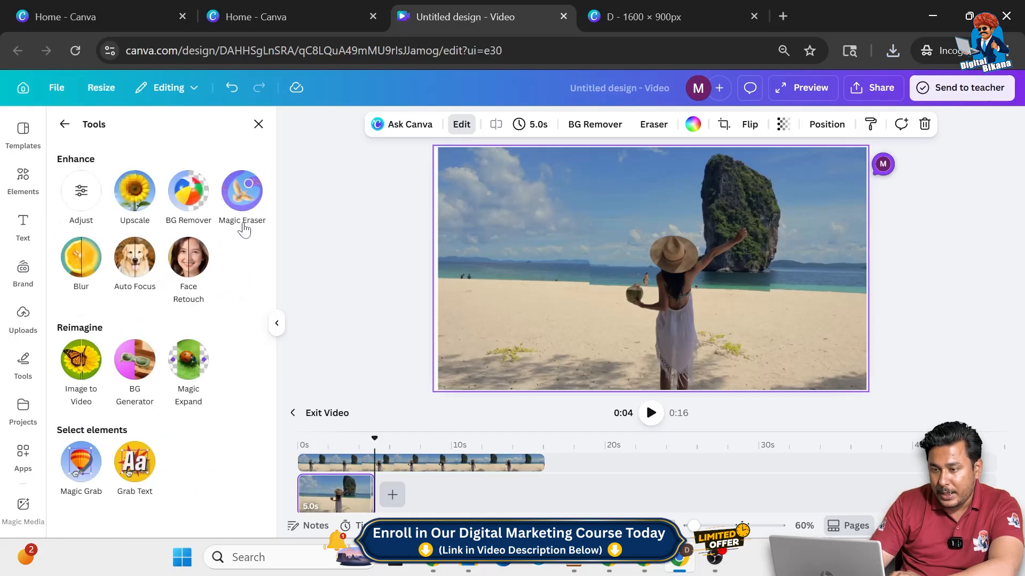
click(85, 269)
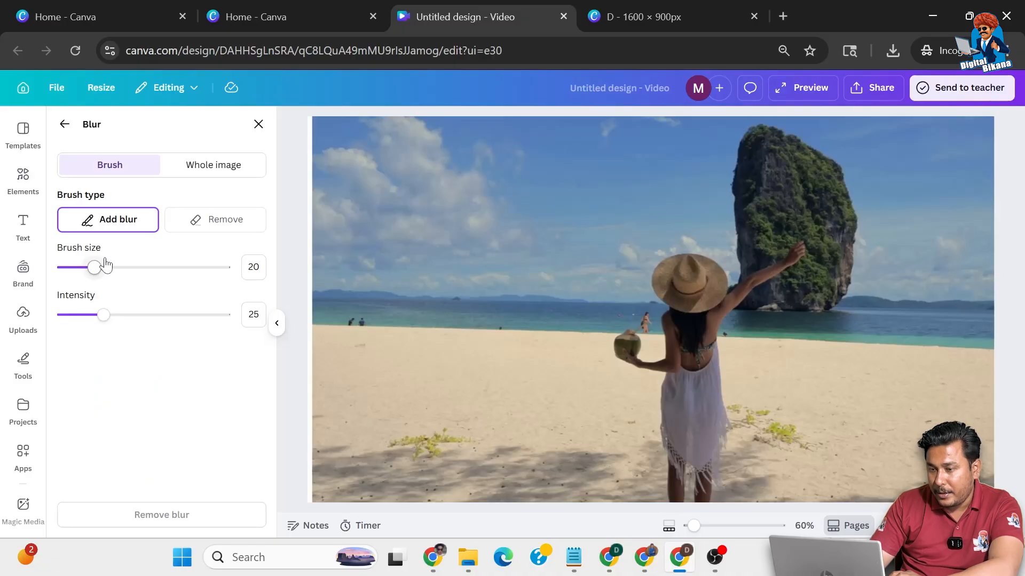
click(192, 172)
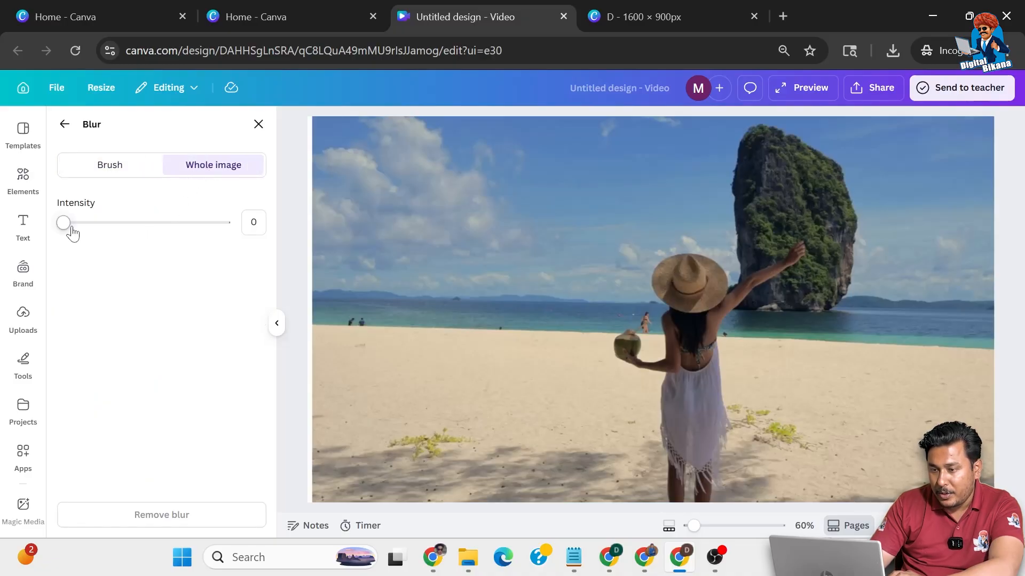
drag(81, 231, 142, 228)
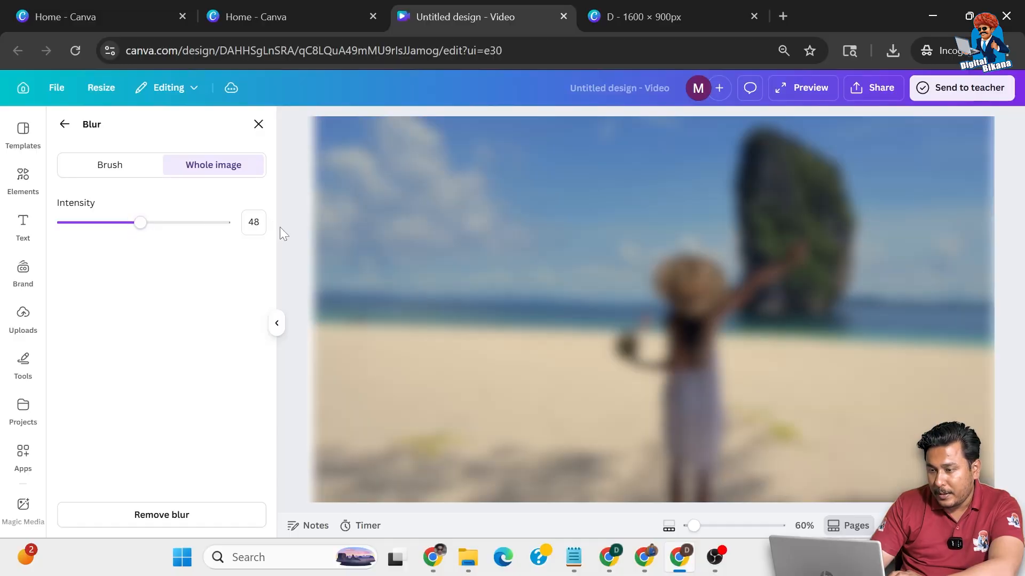
click(286, 267)
Reduce the portrait video to about 675 by 1003 px by pulling in its edges and centre it horizontally on the page.
key(ctrl+v)
drag(565, 151, 565, 159)
drag(570, 393, 570, 384)
drag(591, 319, 582, 316)
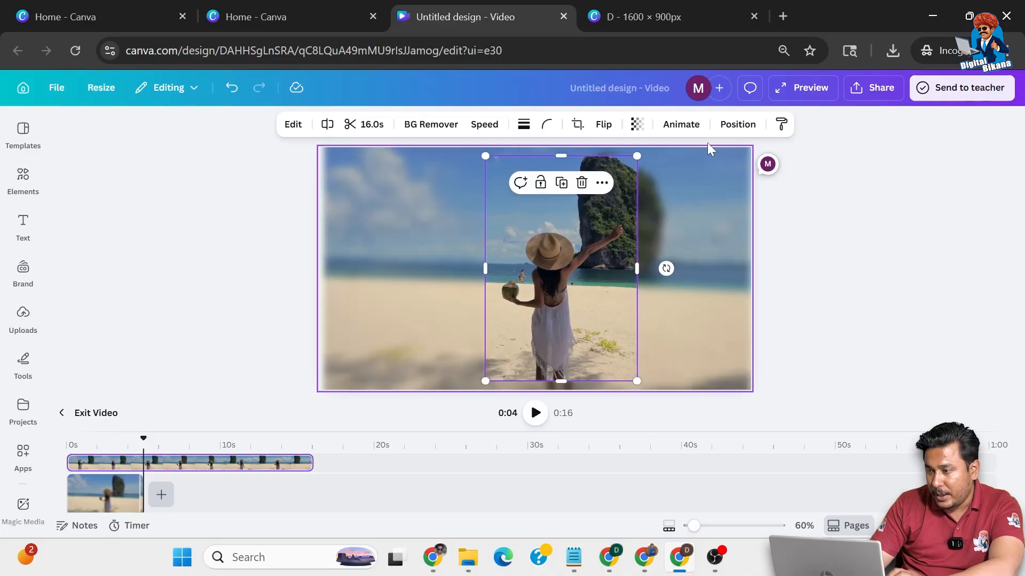
click(738, 124)
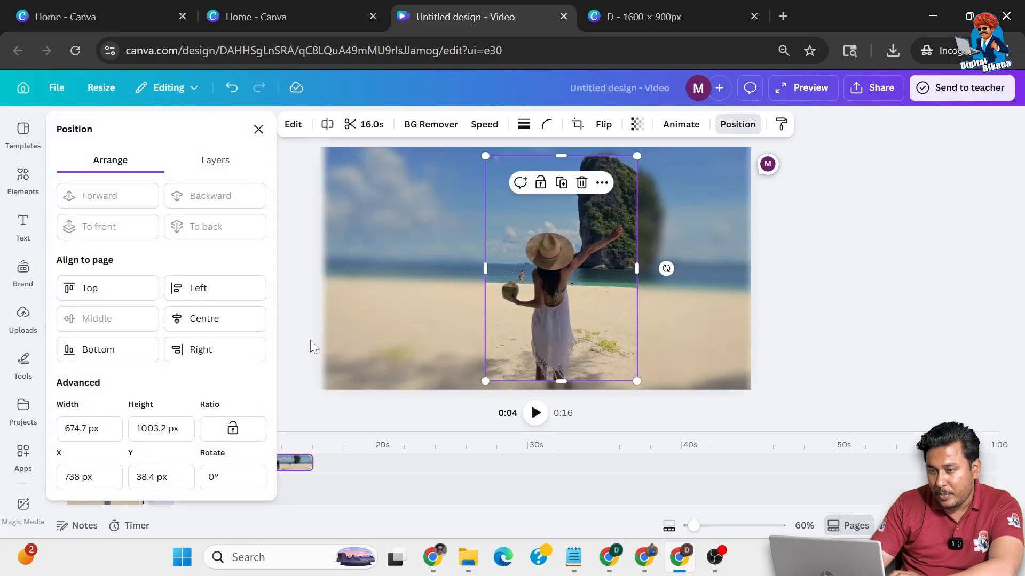
click(215, 319)
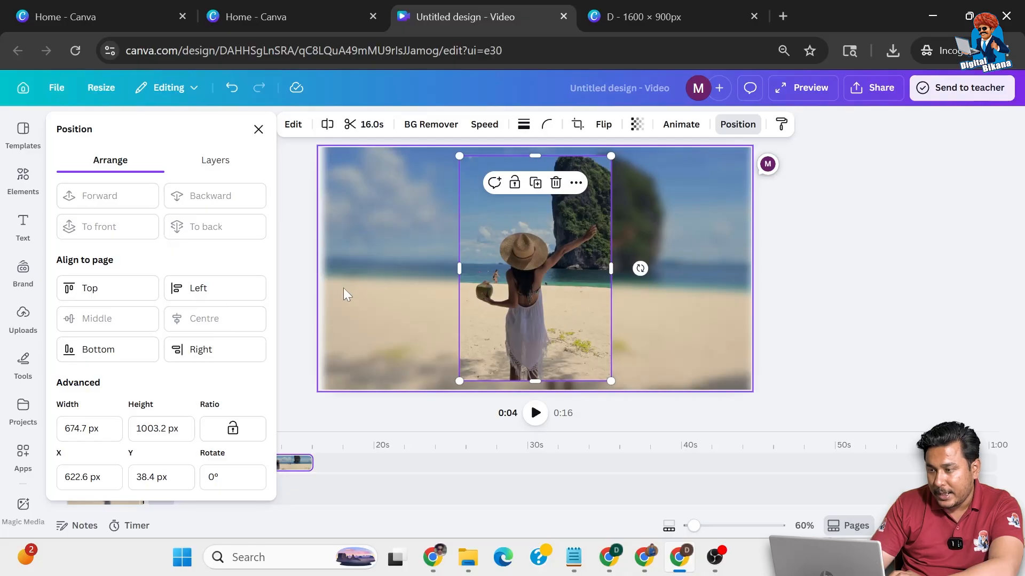
key(Escape)
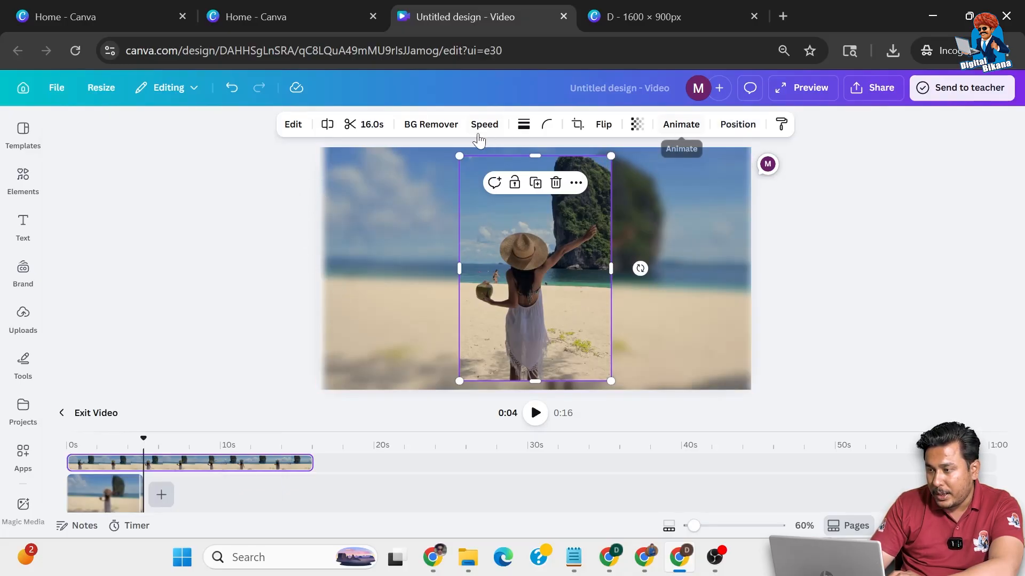
Examine the portrait video's editing options and the full range of available filters.
click(293, 126)
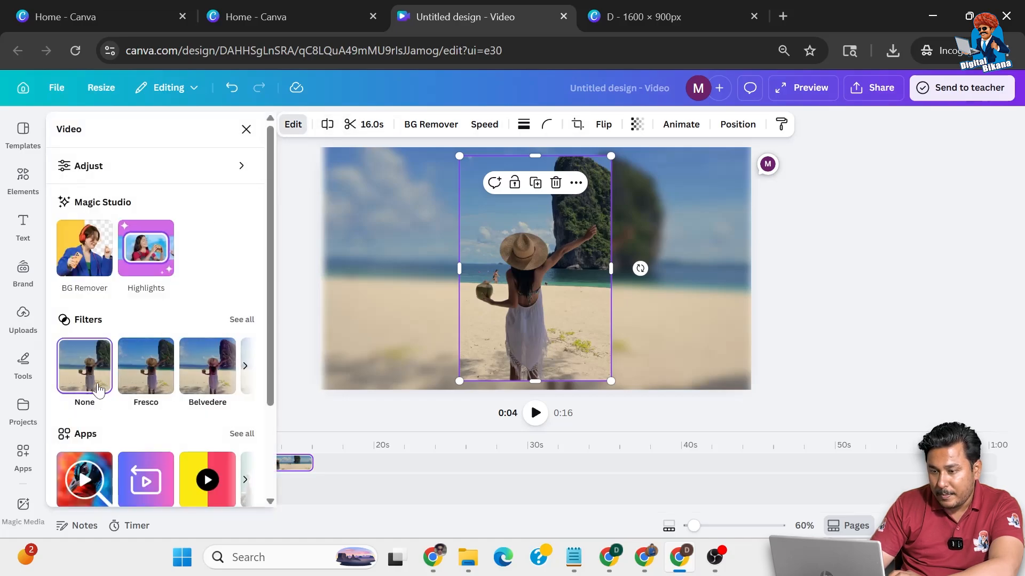
scroll(97, 392, down, 2)
scroll(234, 288, up, 2)
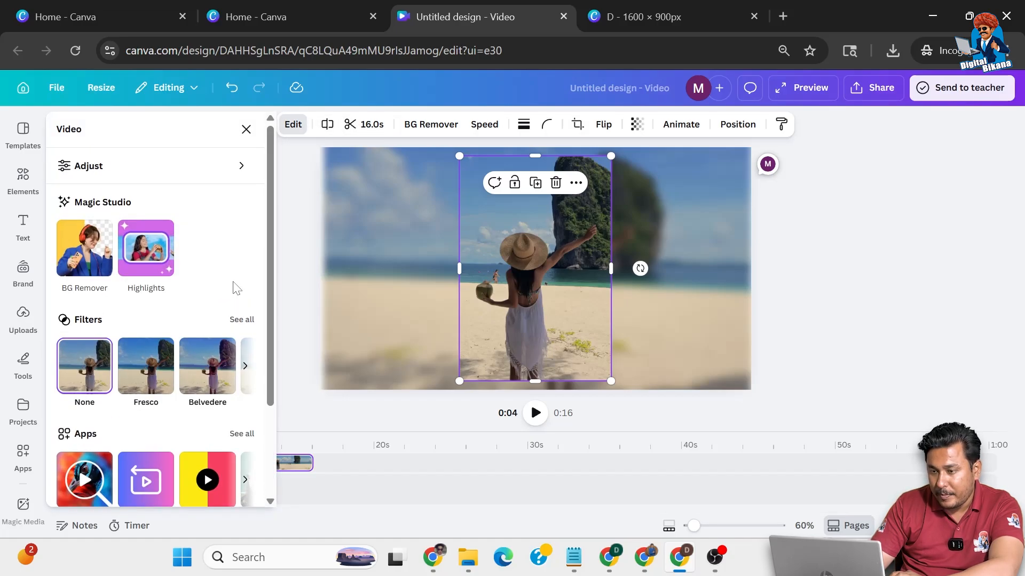
click(241, 320)
scroll(201, 393, down, 10)
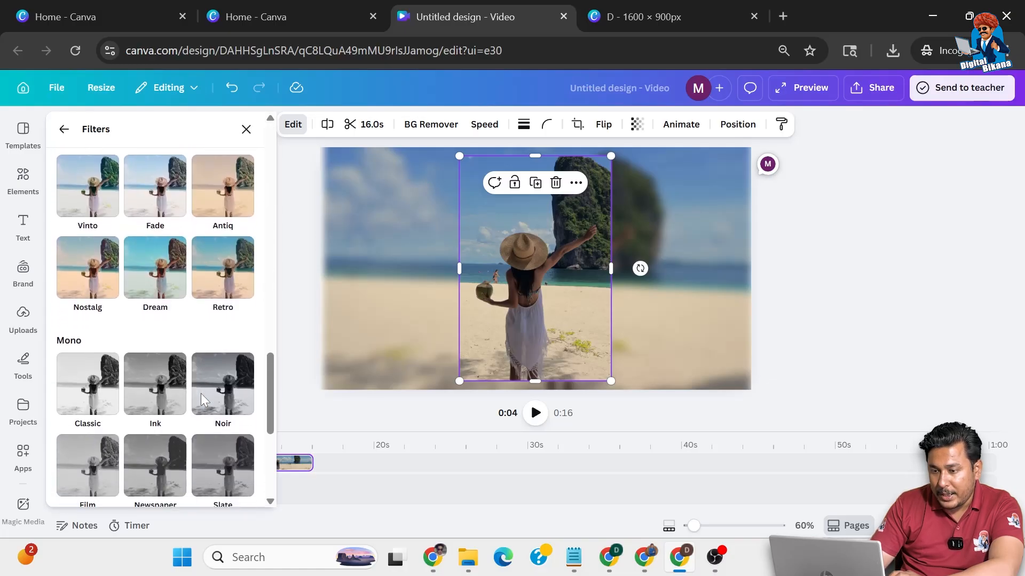
scroll(201, 395, down, 5)
scroll(202, 401, up, 15)
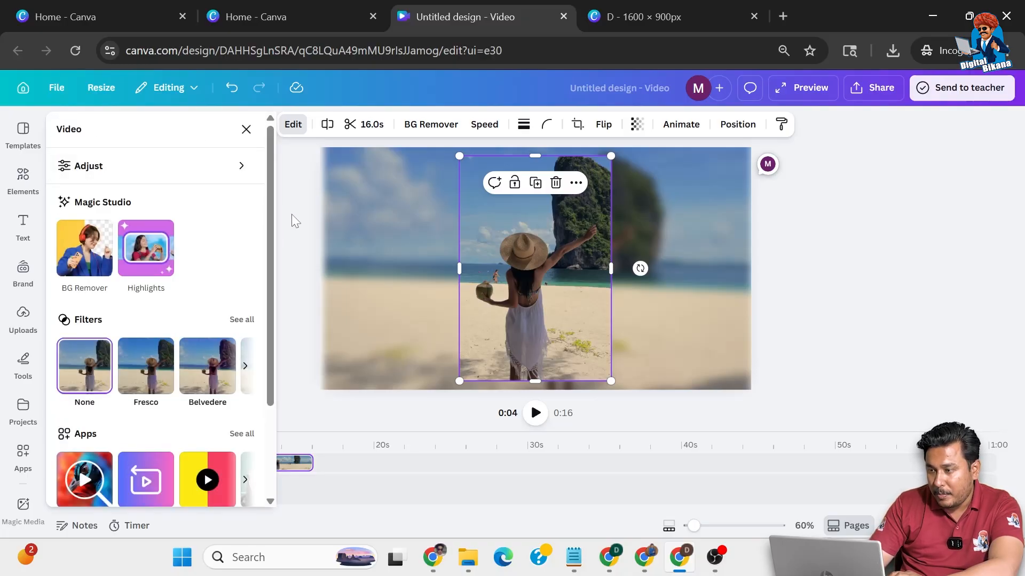
Extend the portrait video's upper and lower edges to the full height of the page.
key(Escape)
drag(542, 155, 537, 148)
drag(534, 382, 536, 387)
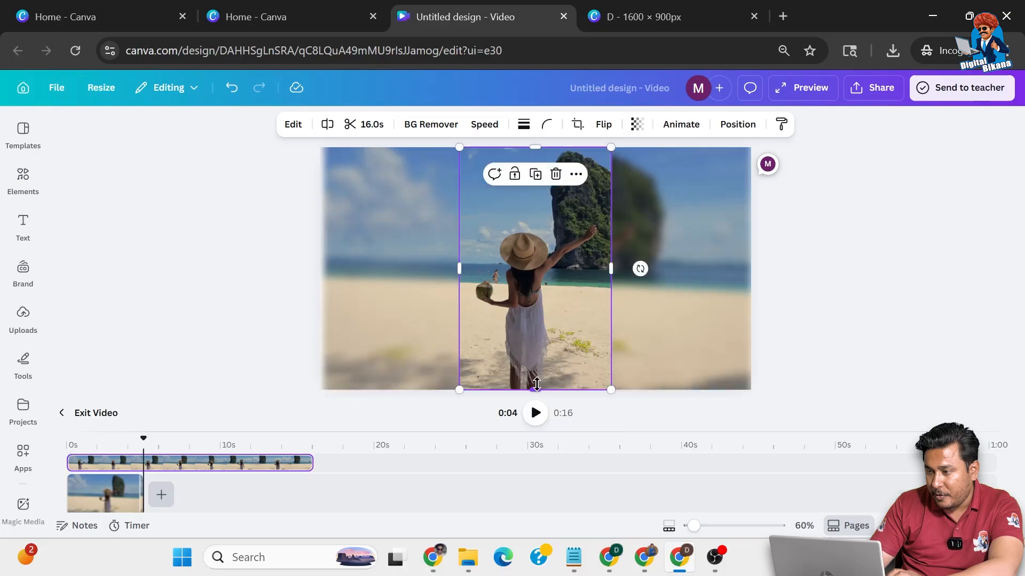
click(915, 318)
Search the elements for "frame" and add the plain square-cornered frame to the page.
click(24, 178)
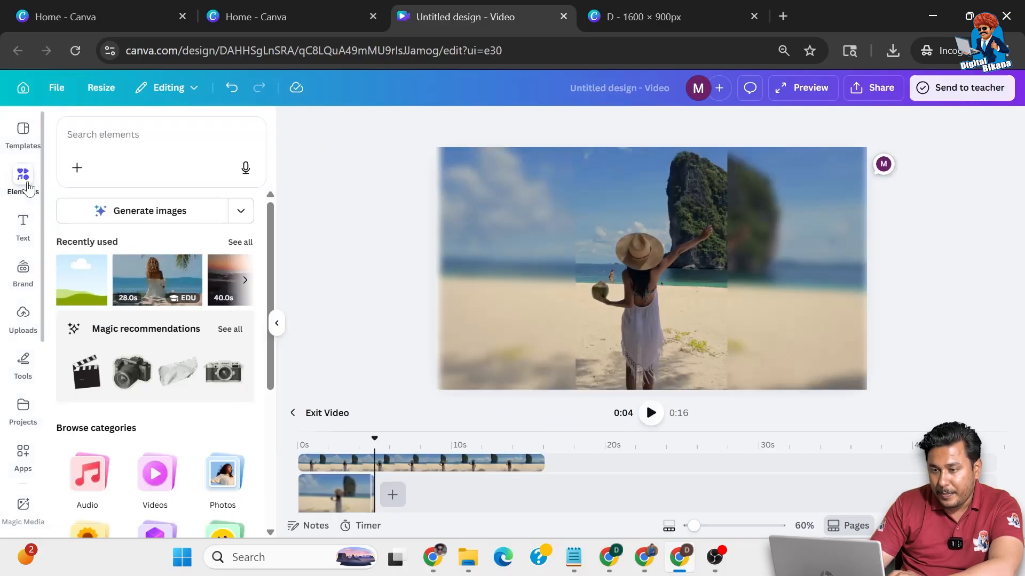
click(161, 139)
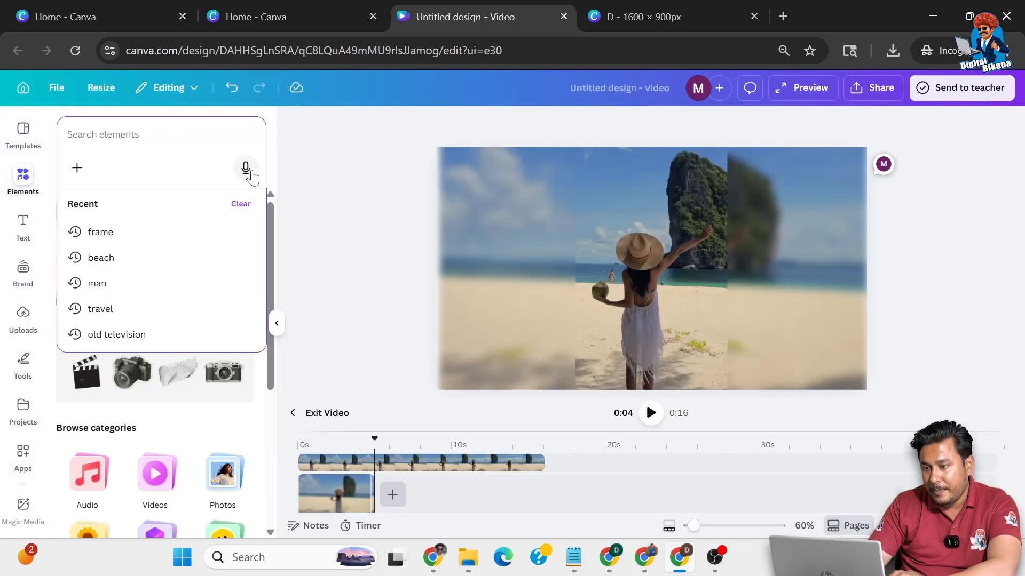
text(frame)
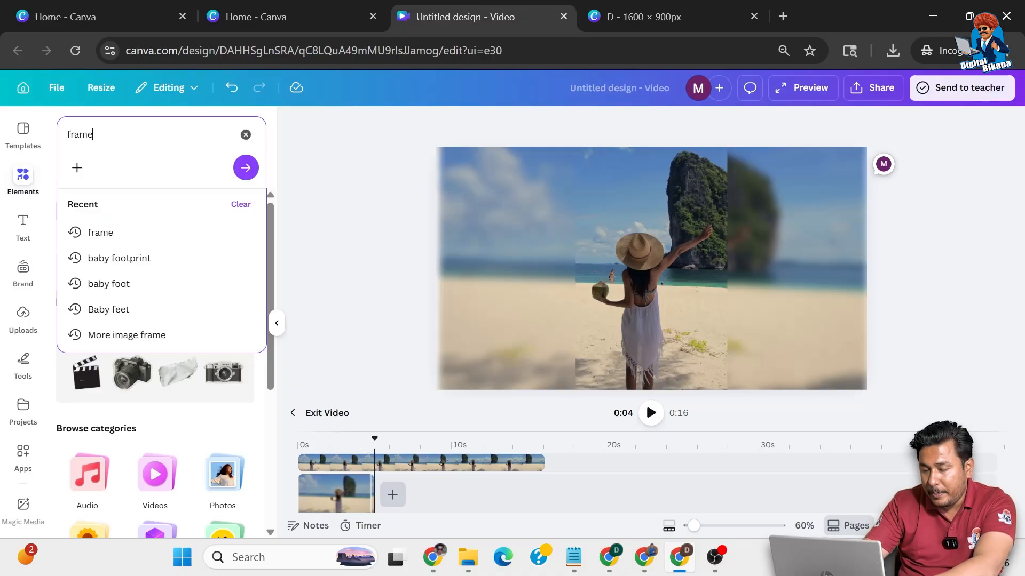
key(Return)
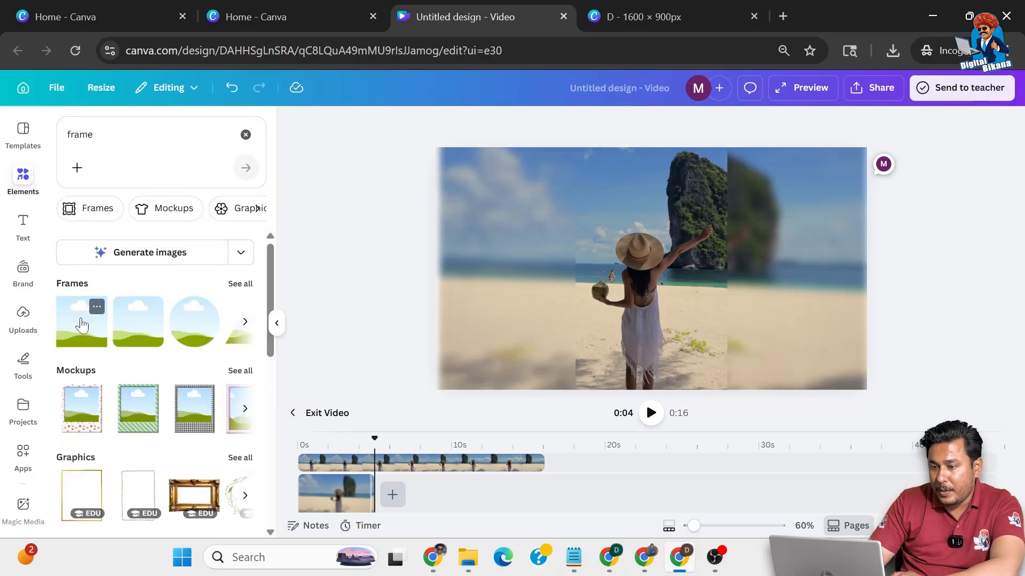
click(81, 325)
Stretch the frame to cover the portrait video strip and place the beach video inside it.
drag(651, 206, 651, 148)
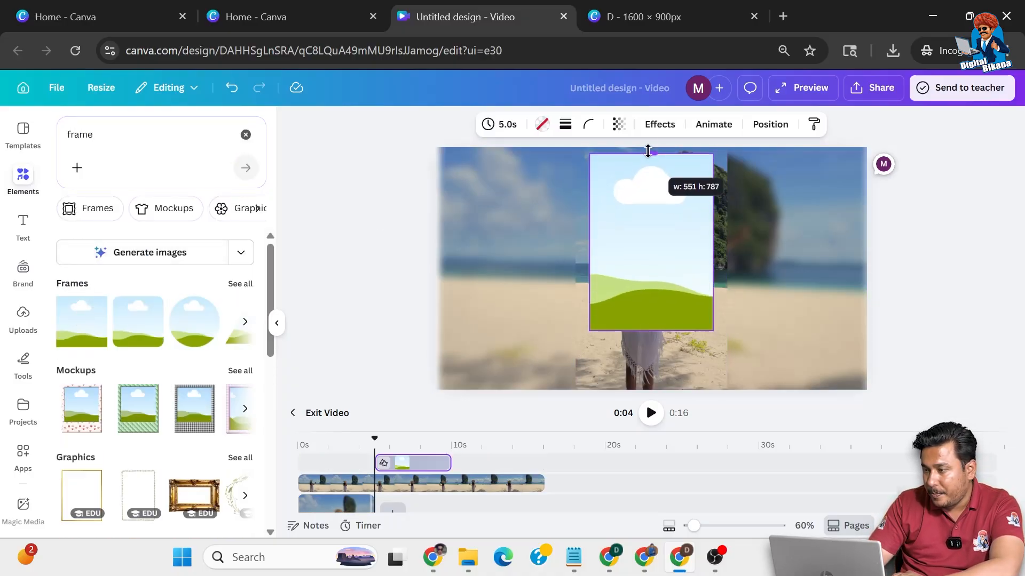
drag(713, 238, 727, 239)
drag(589, 237, 577, 238)
drag(651, 330, 767, 373)
drag(628, 299, 679, 284)
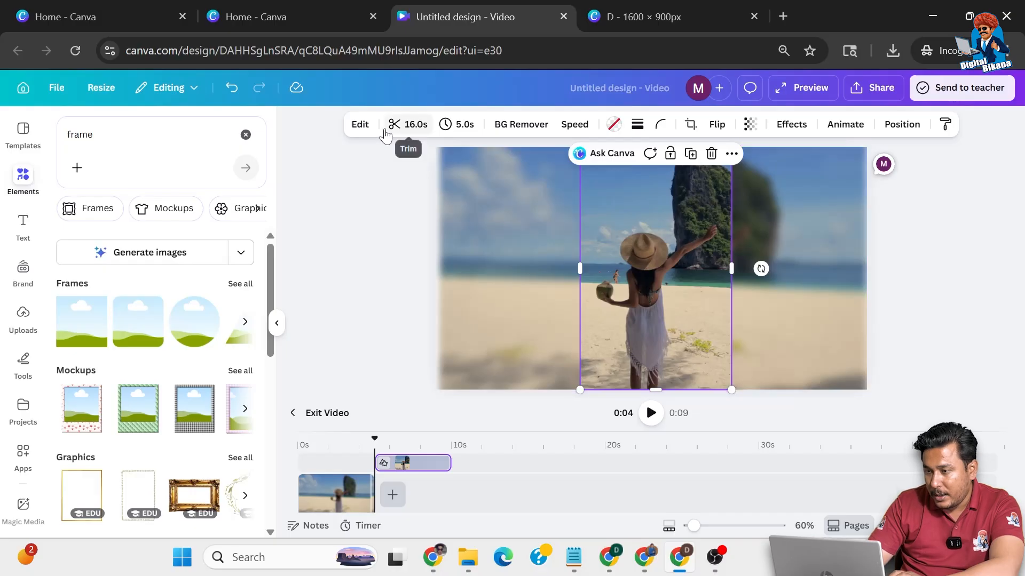
Add a Drop shadow effect to the framed video with direction 0, offset 100, blur 25 and transparency 80.
click(360, 125)
scroll(161, 323, down, 2)
scroll(214, 278, up, 2)
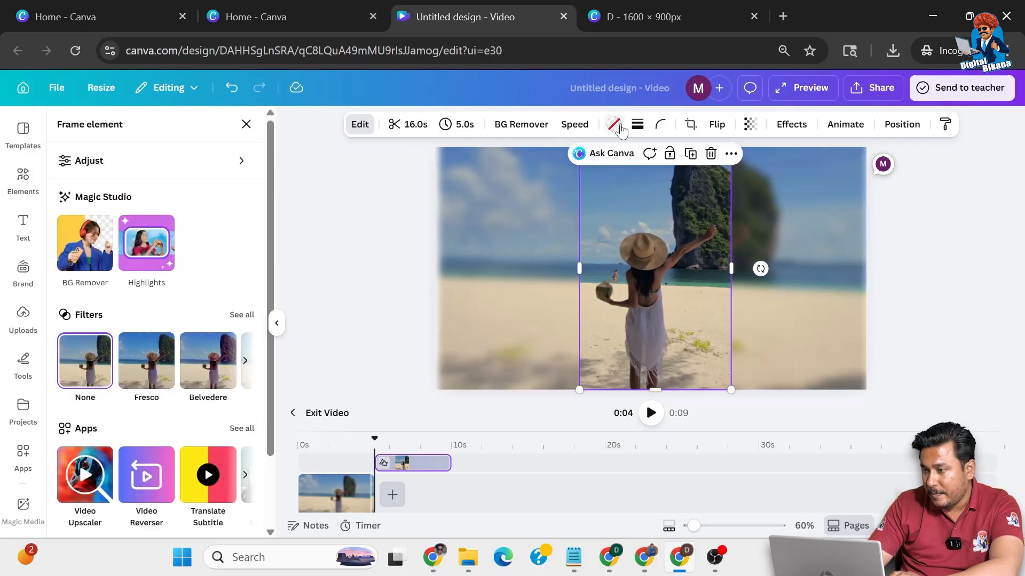
click(792, 125)
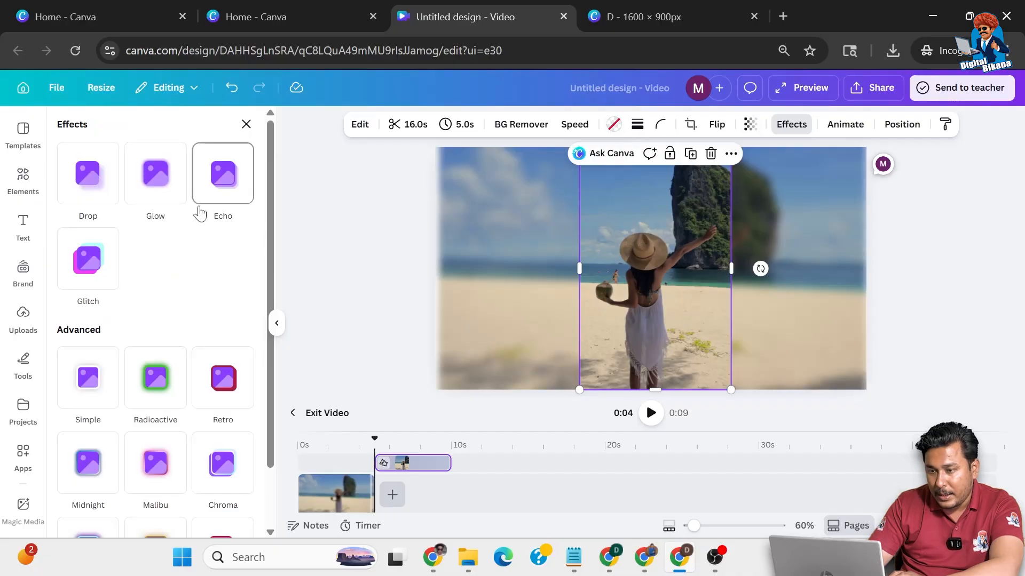
click(97, 194)
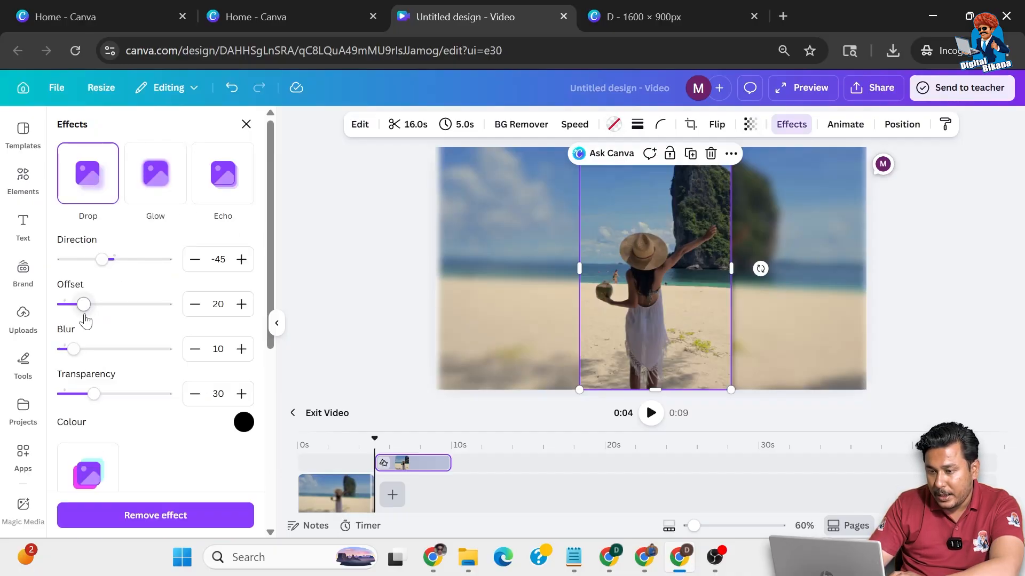
drag(85, 307, 108, 306)
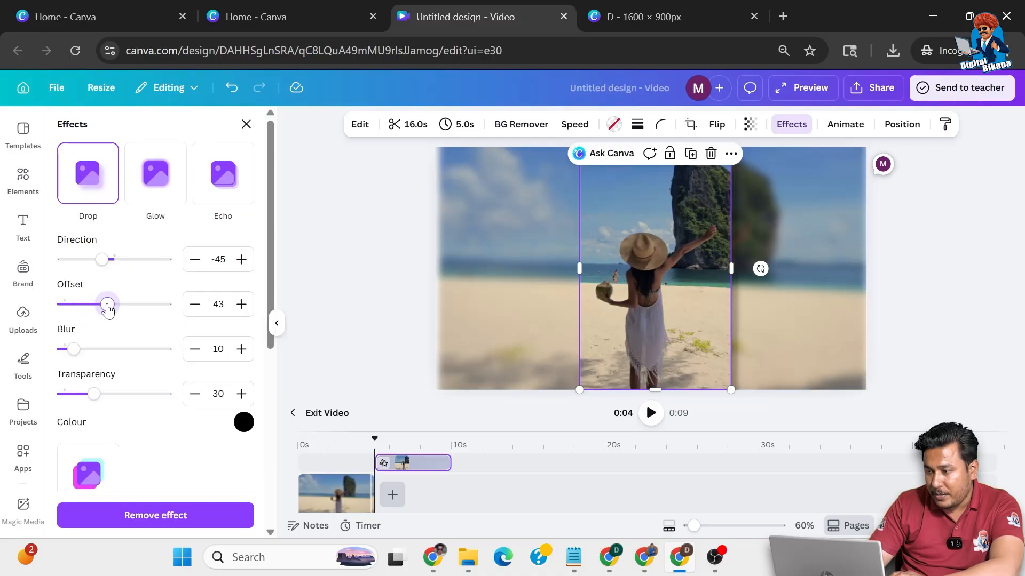
drag(105, 389, 147, 401)
drag(103, 260, 115, 268)
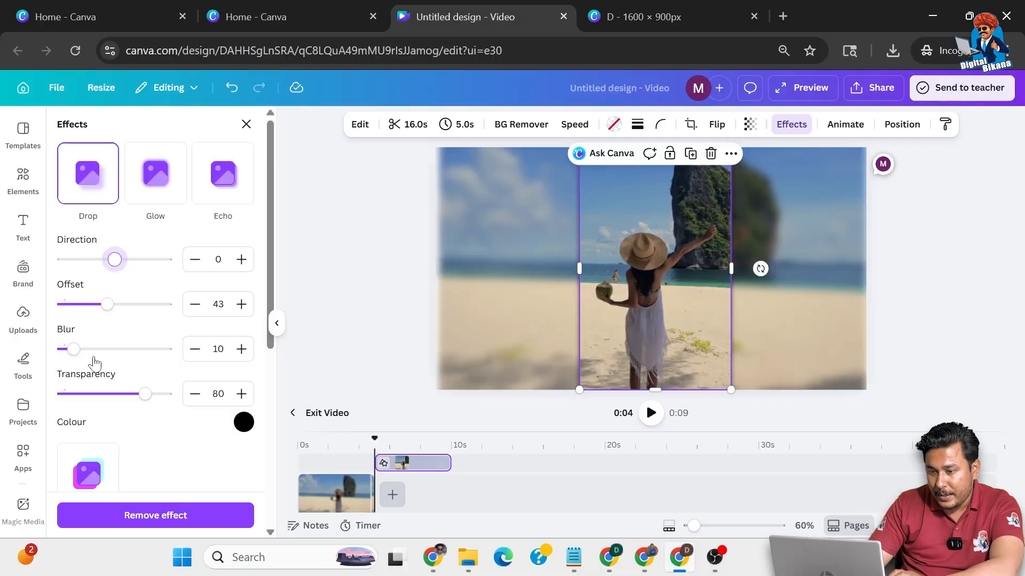
drag(108, 305, 169, 321)
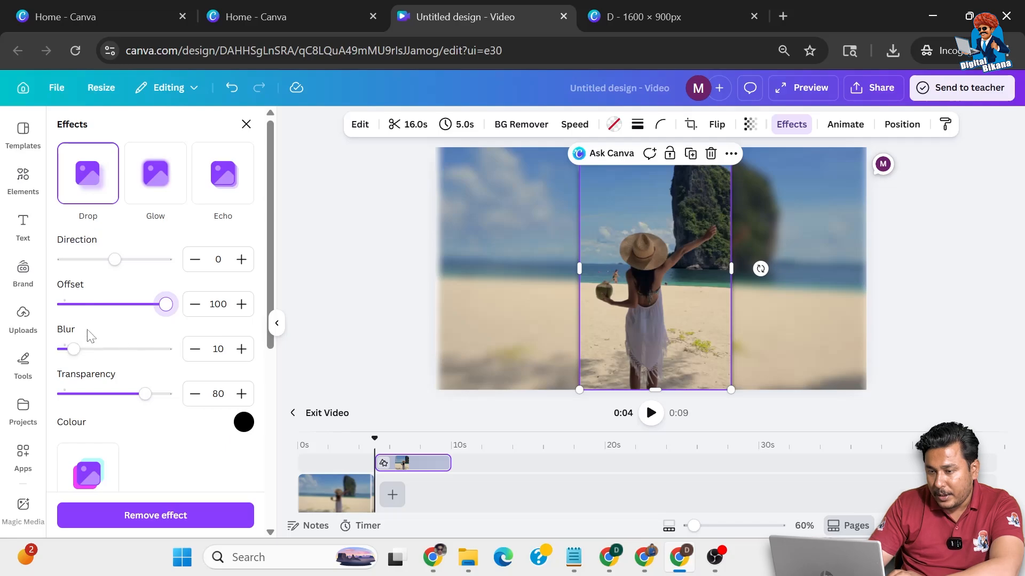
drag(73, 349, 90, 350)
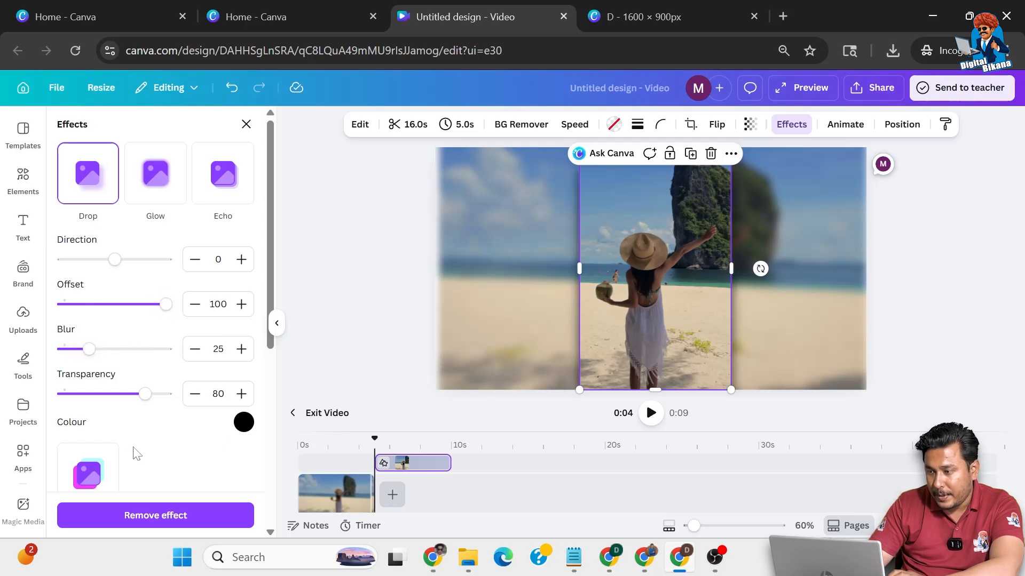
Search the elements for "shadow vertical" and add the black vertical gradient shadow graphic to the page.
click(23, 179)
click(90, 135)
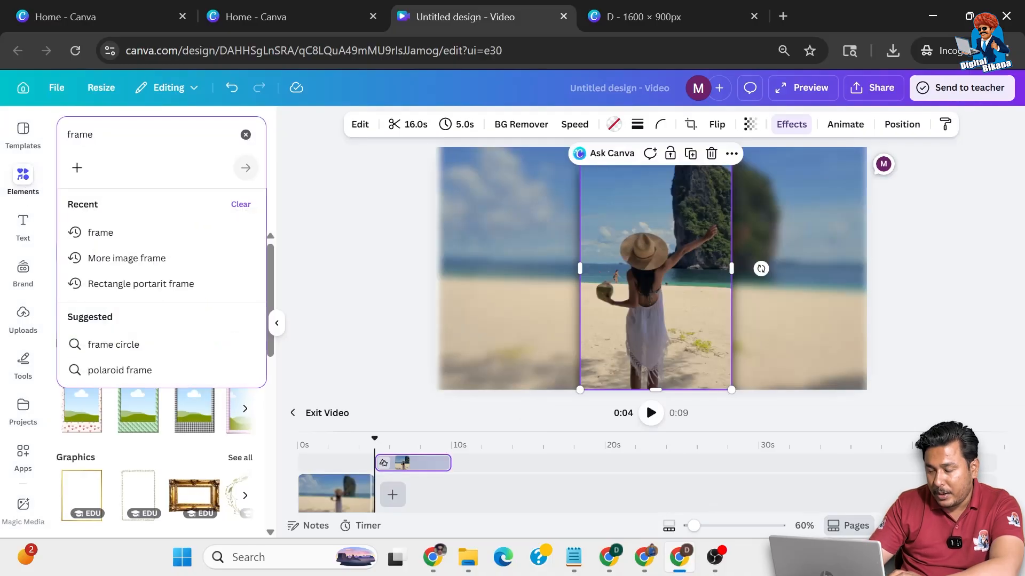
key(BackSpace)
key(BackSpace)
key(BackSpace)
key(BackSpace)
key(BackSpace)
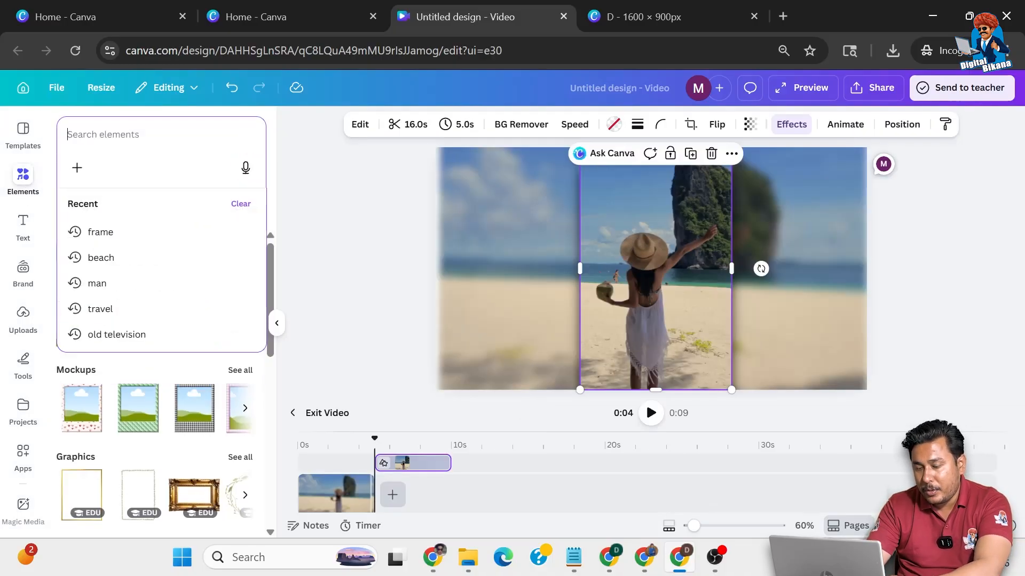
text(shadow v)
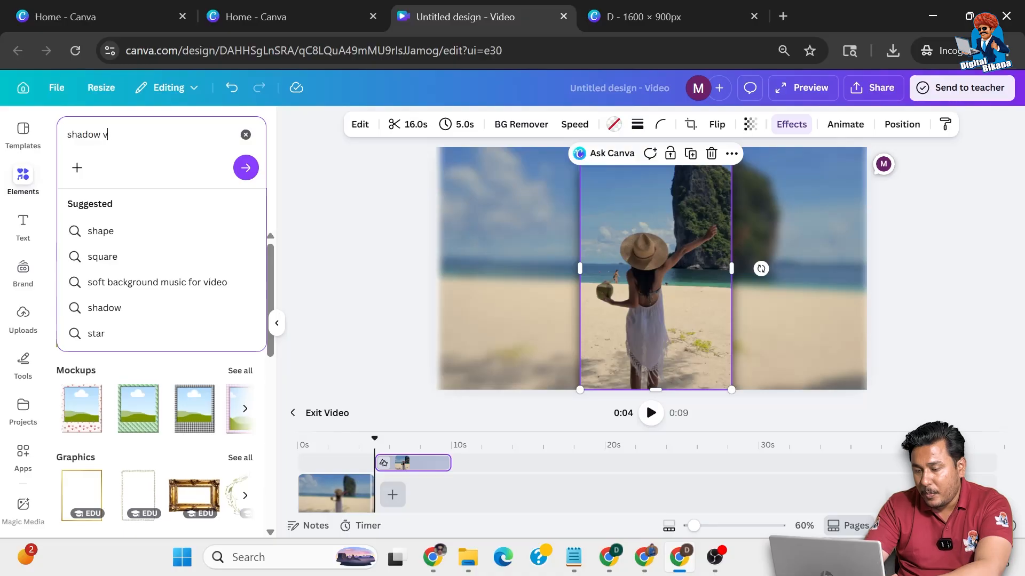
text(ertical)
key(Return)
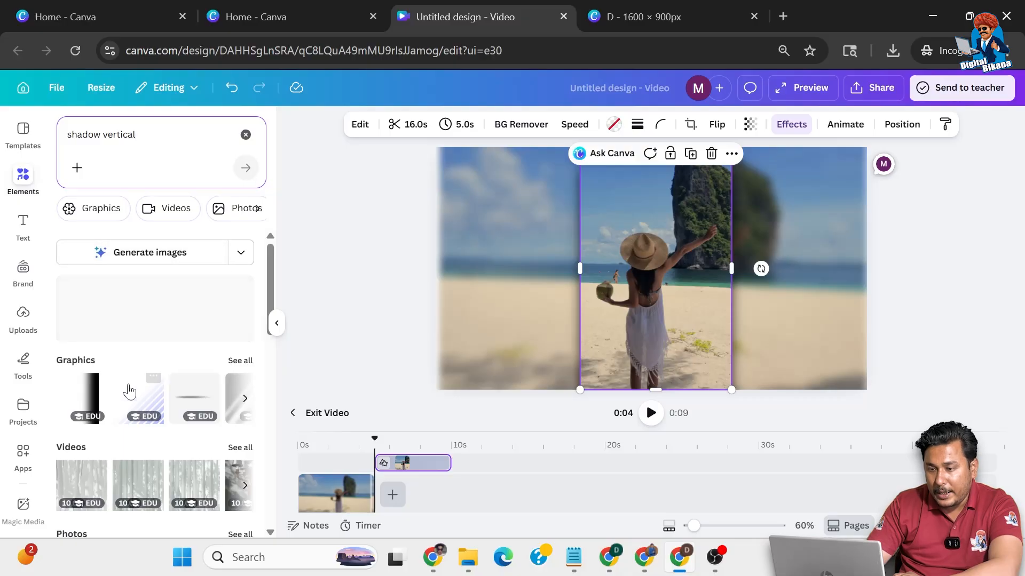
click(85, 399)
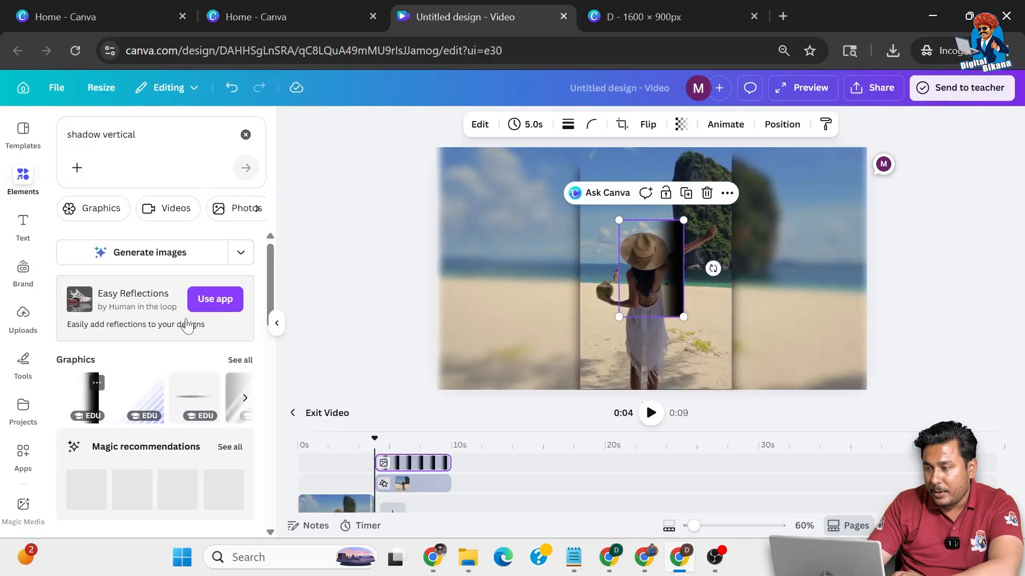
Enlarge the shadow graphic to the page height along the portrait video's left edge and send it backward behind the framed video.
drag(645, 272, 555, 309)
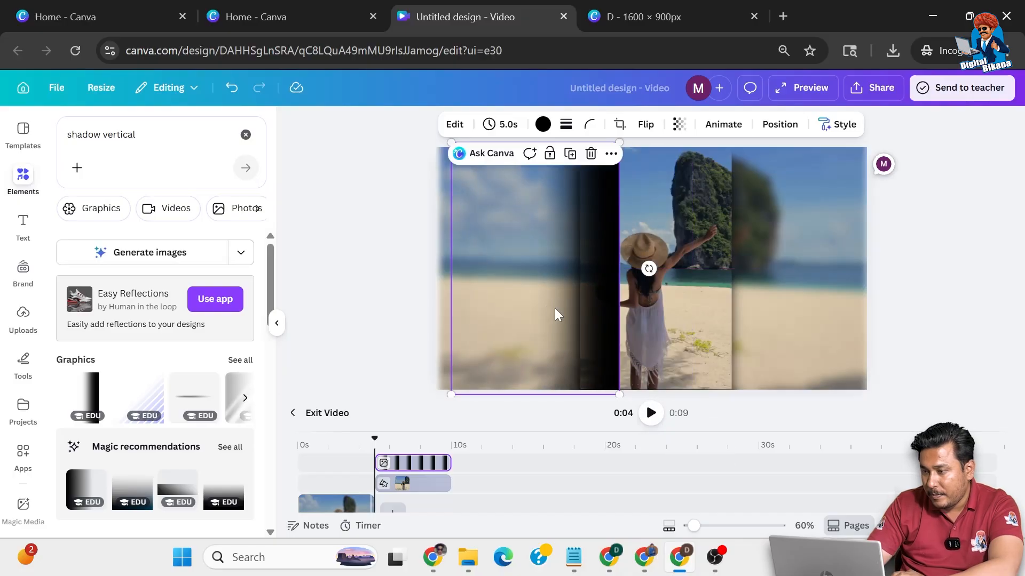
click(240, 360)
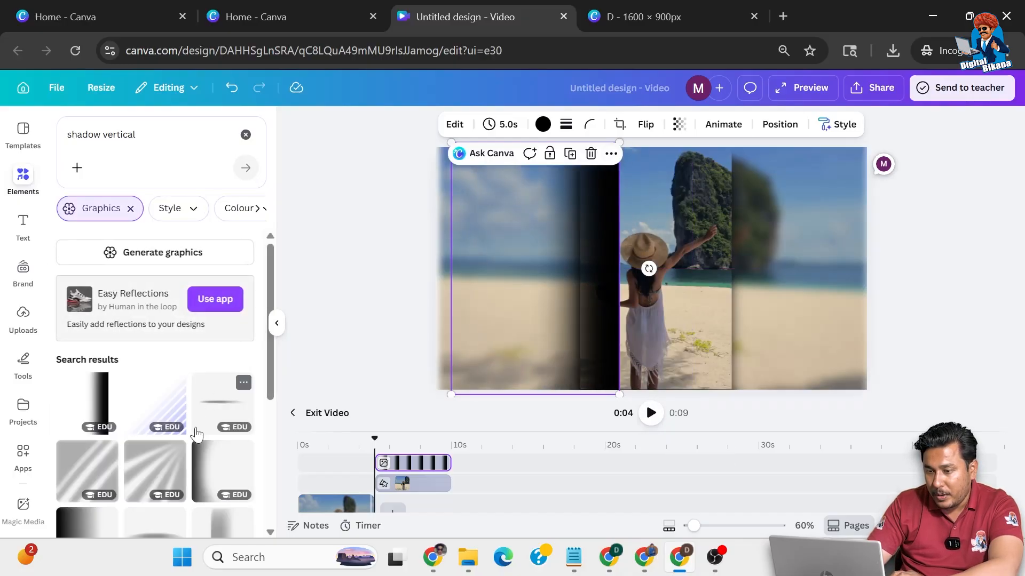
scroll(195, 431, down, 5)
scroll(197, 433, down, 4)
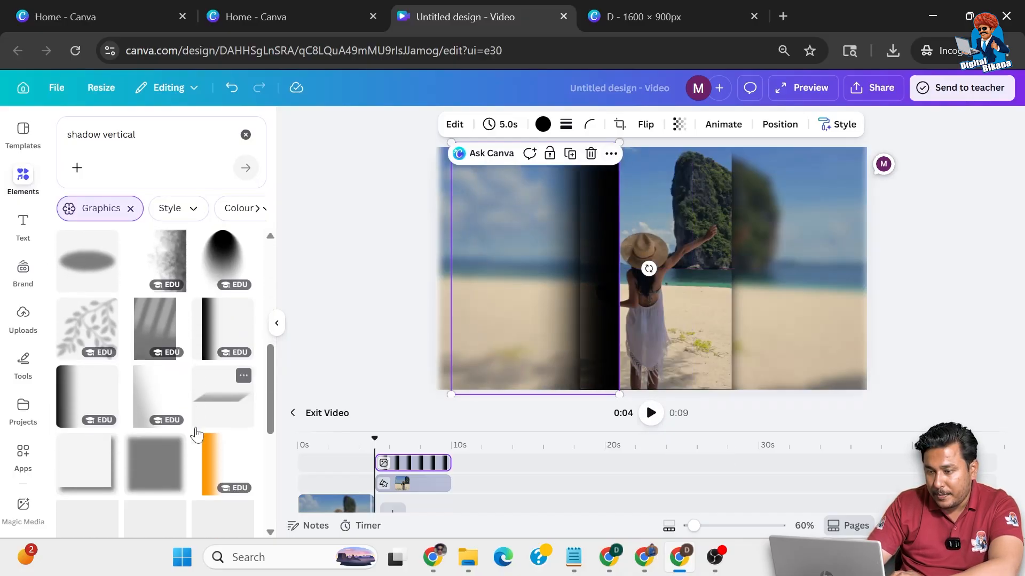
scroll(197, 434, down, 2)
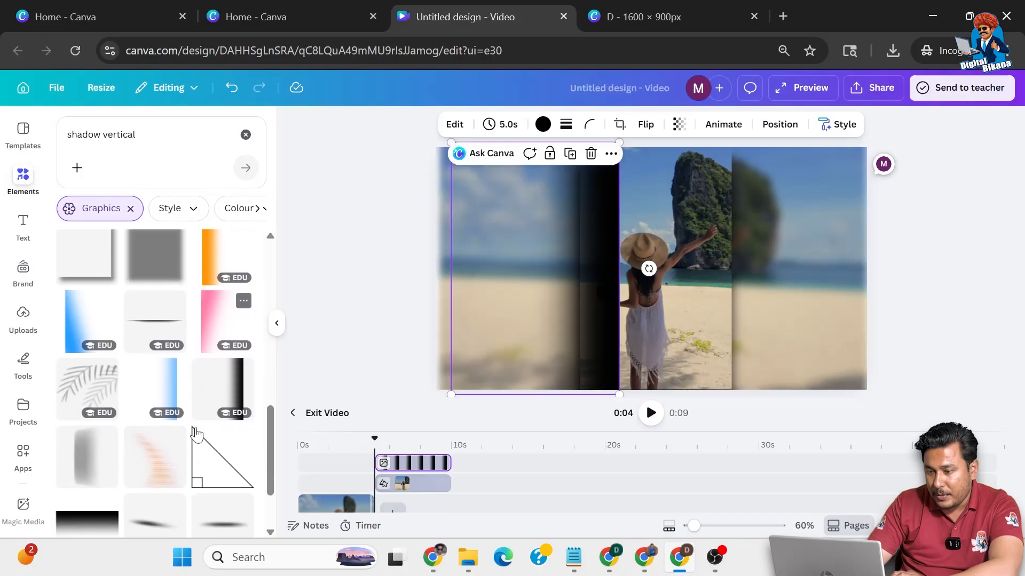
scroll(197, 435, down, 2)
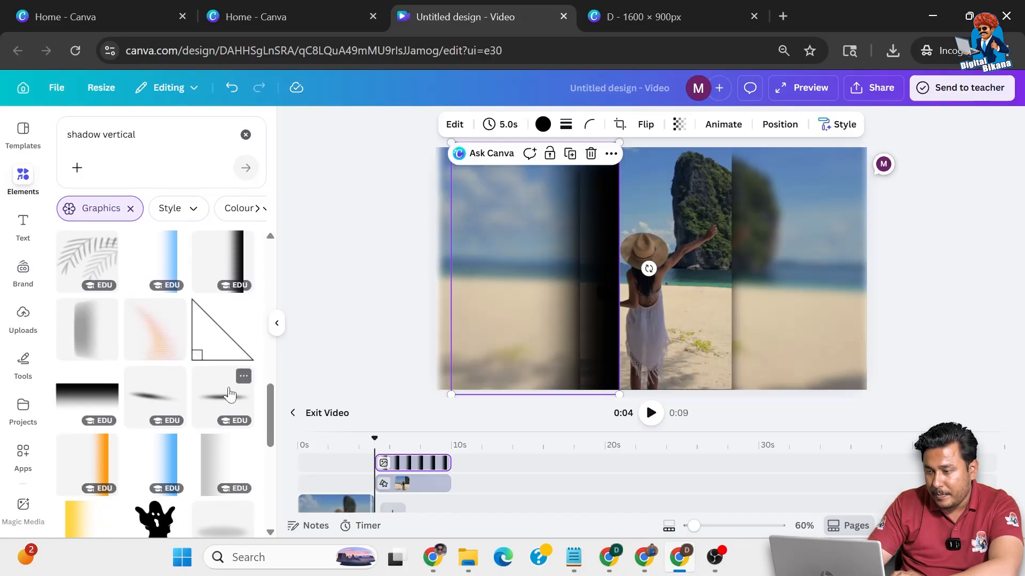
click(611, 153)
mouse_move(648, 303)
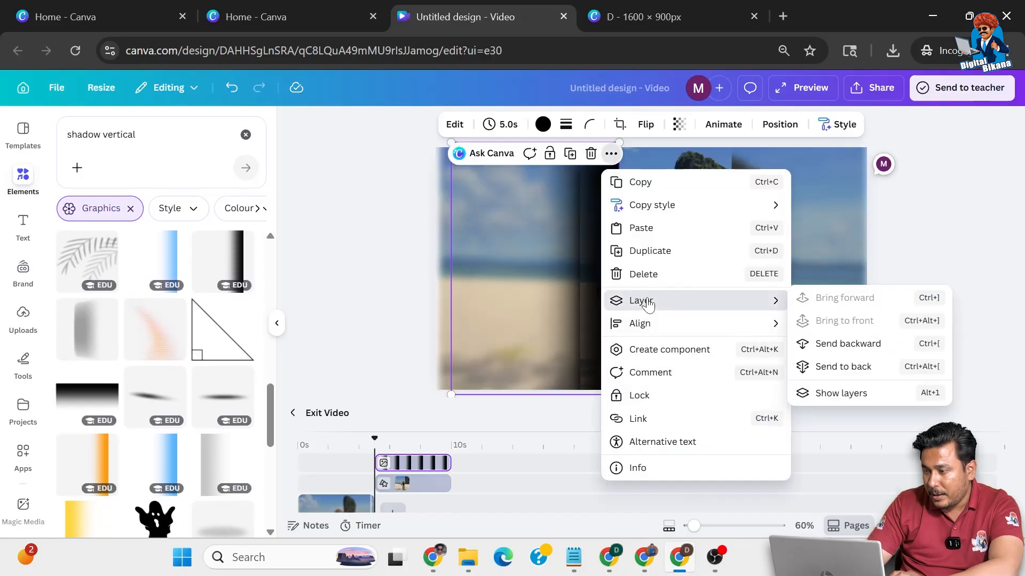
click(846, 344)
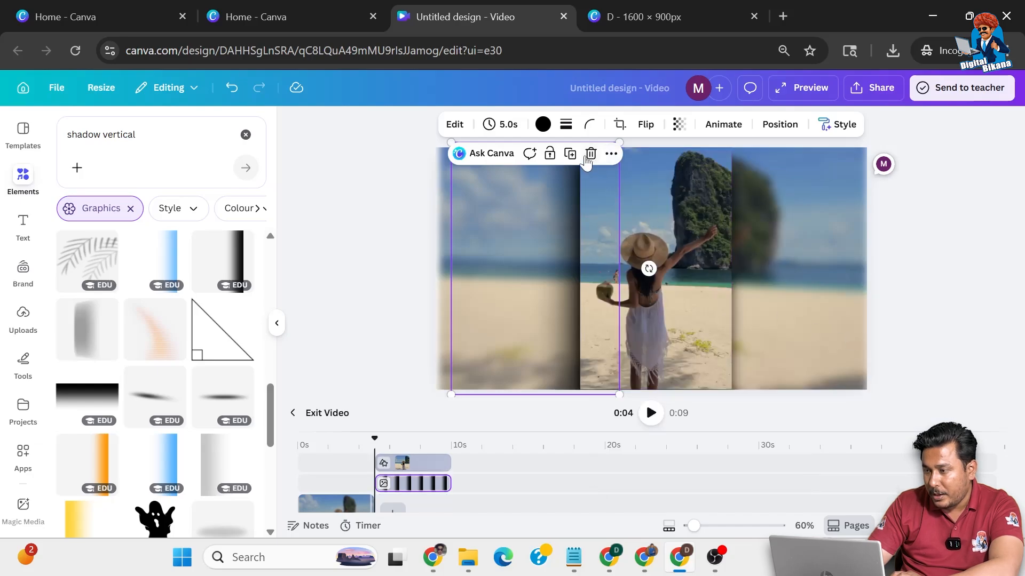
Duplicate the shadow graphic, flip the copy horizontally and place it along the portrait video's right edge.
click(570, 154)
drag(628, 265, 714, 272)
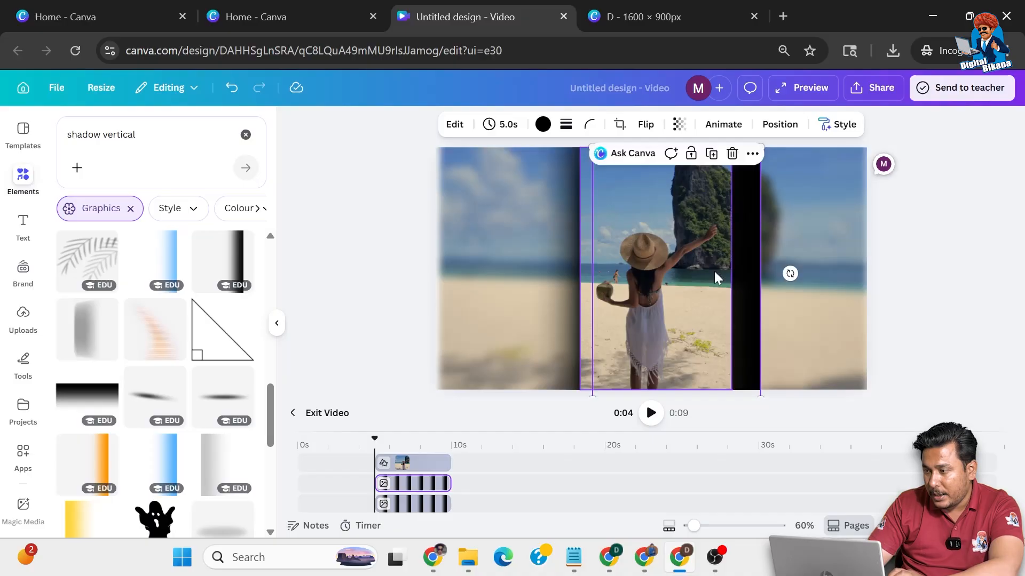
click(643, 127)
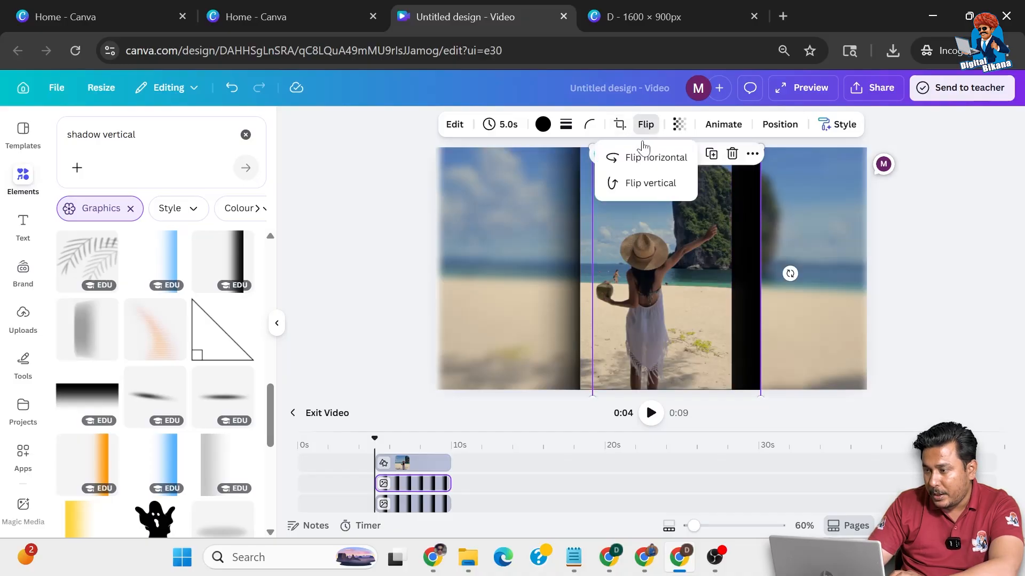
click(654, 160)
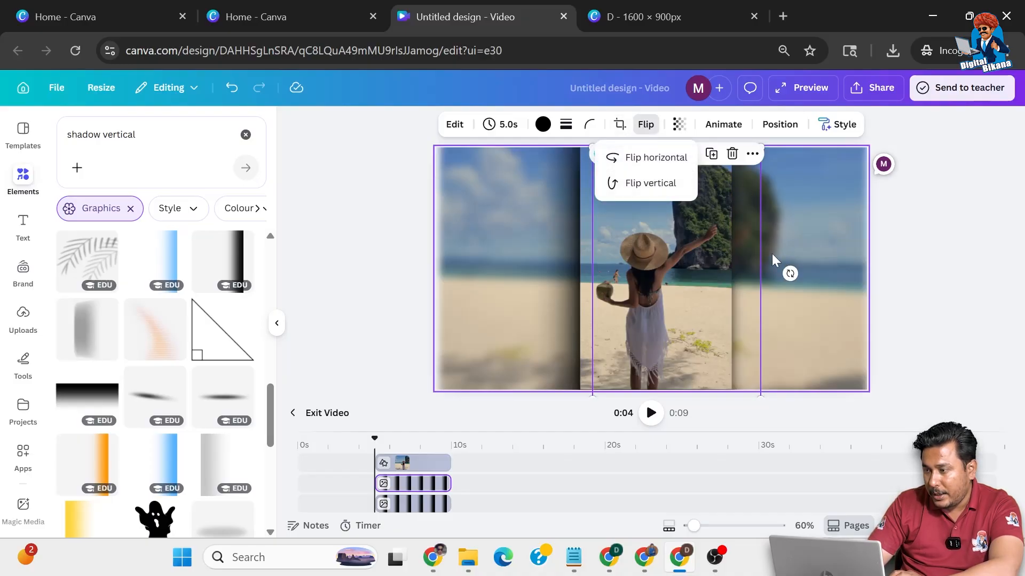
drag(747, 252, 848, 248)
click(933, 291)
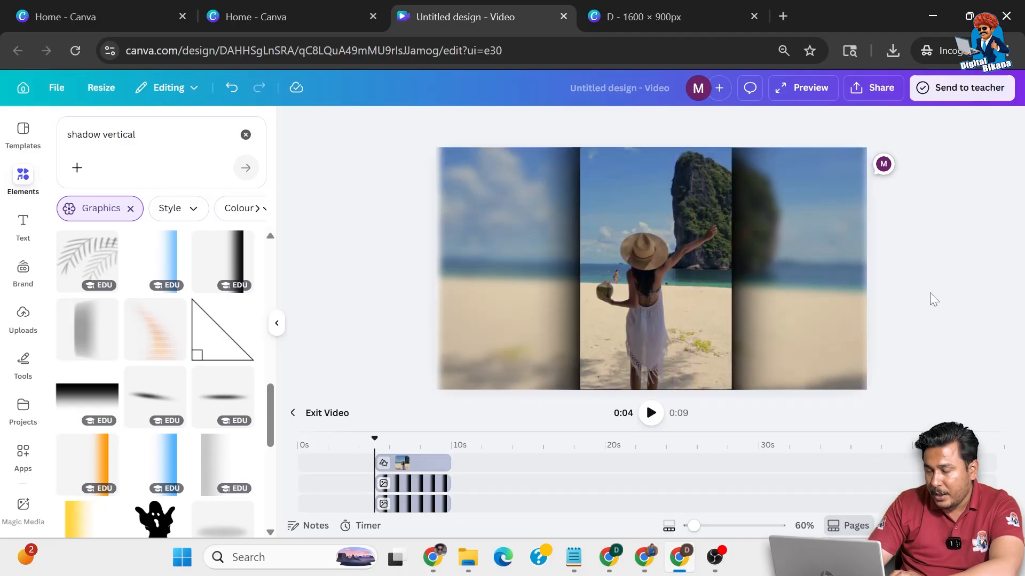